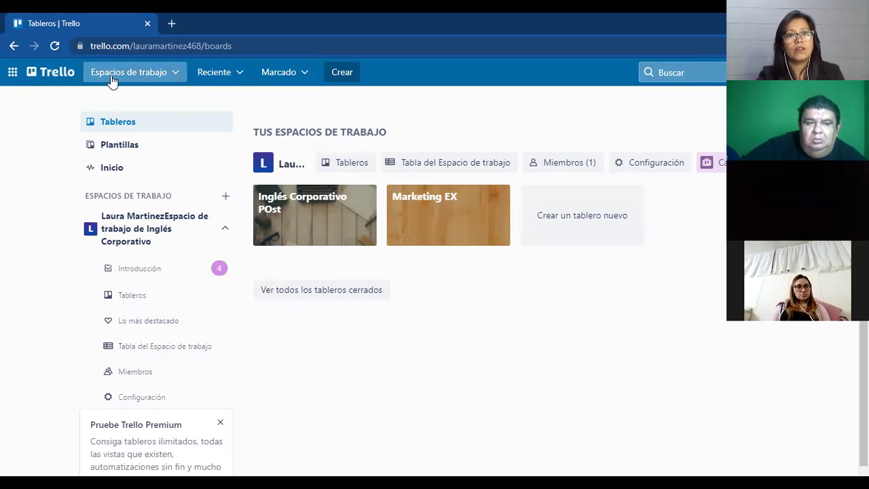
Look through the lists of workspaces, recent boards and starred boards.
left_click(173, 76)
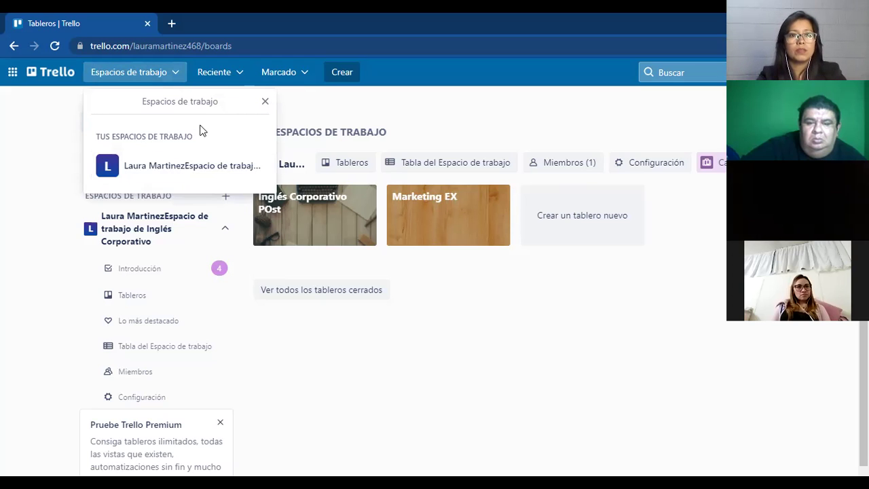
left_click(233, 78)
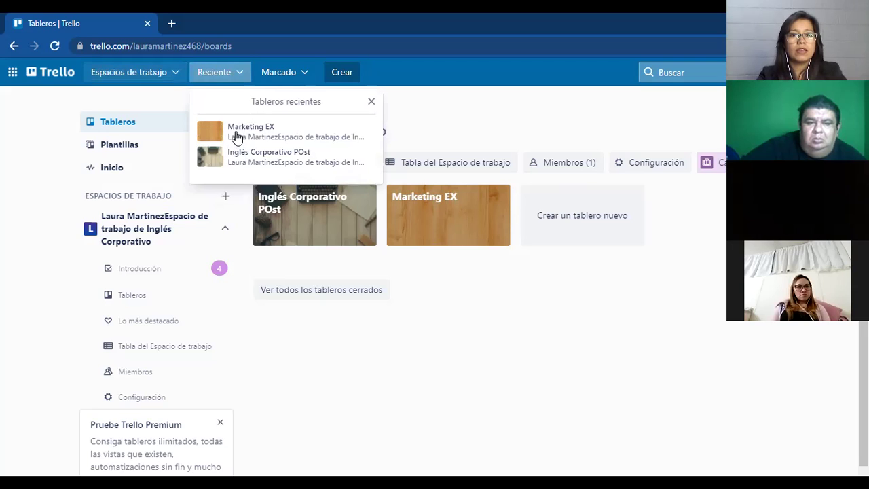
left_click(303, 77)
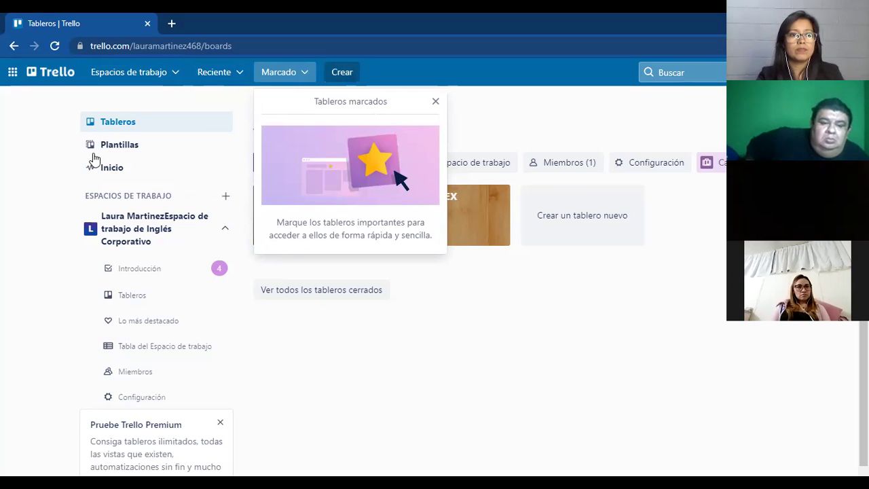
left_click(50, 154)
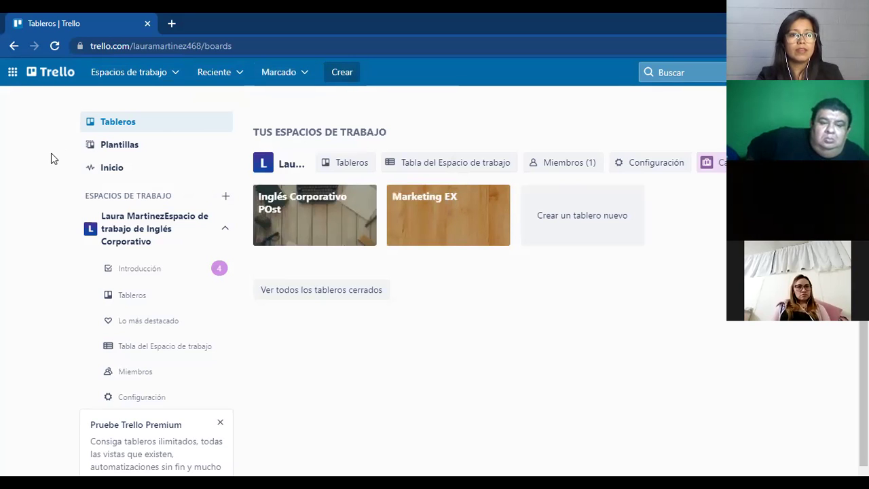
Open the template gallery and translate the page into Spanish.
left_click(123, 143)
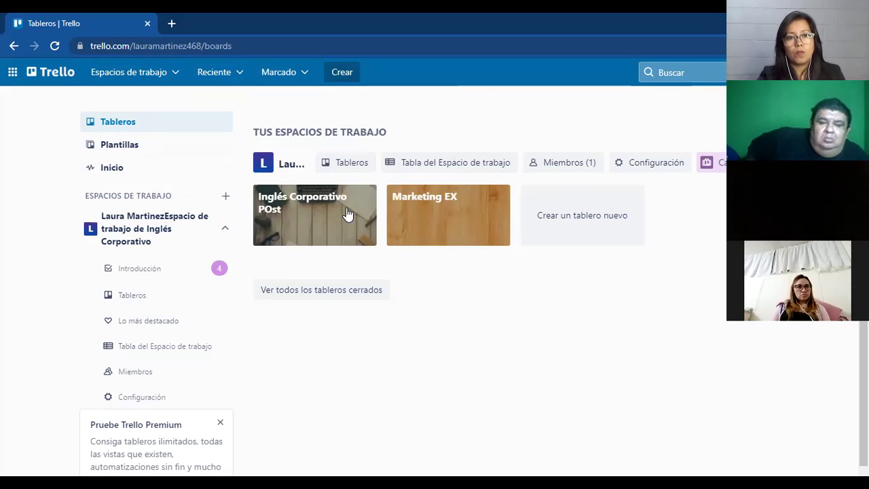
left_click(119, 144)
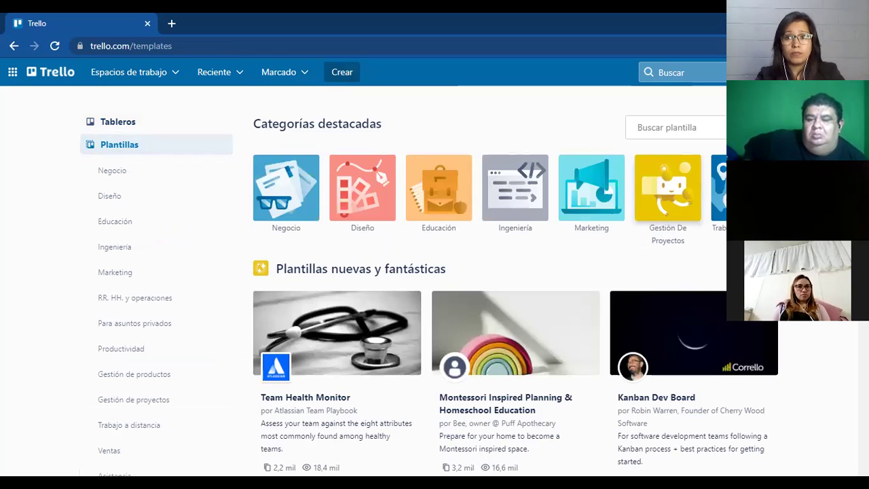
scroll(497, 372, "down", 3)
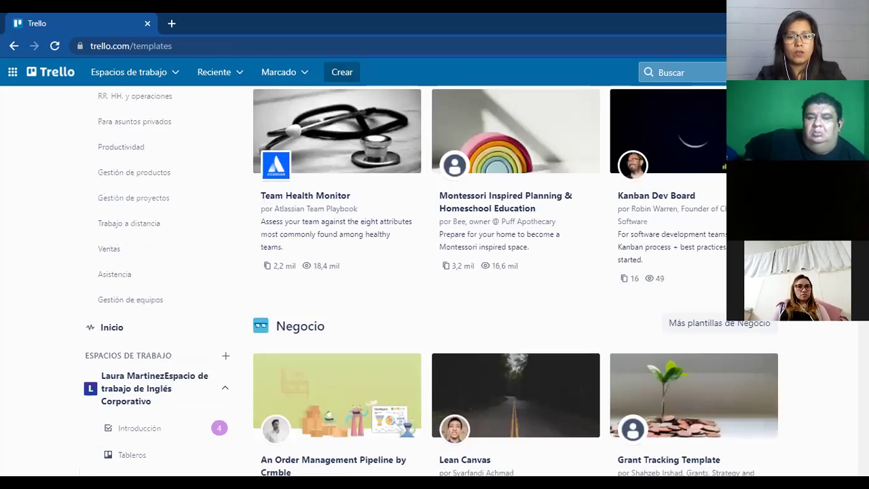
right_click(638, 188)
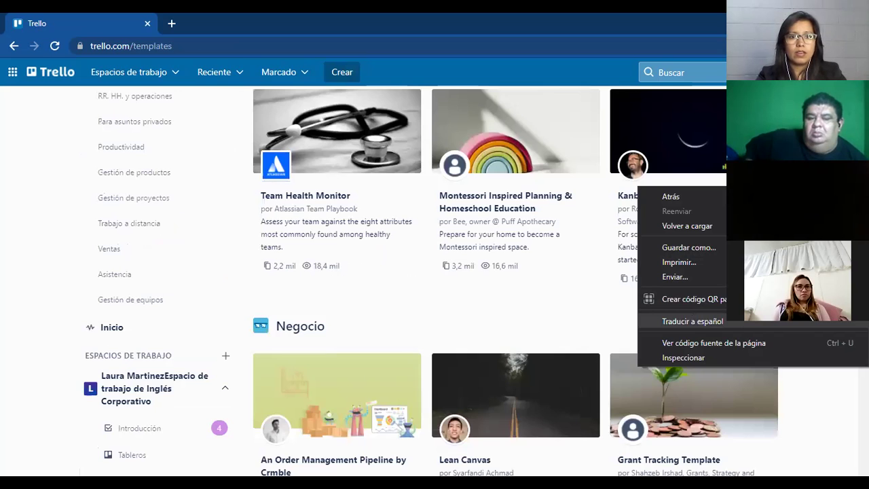
left_click(692, 321)
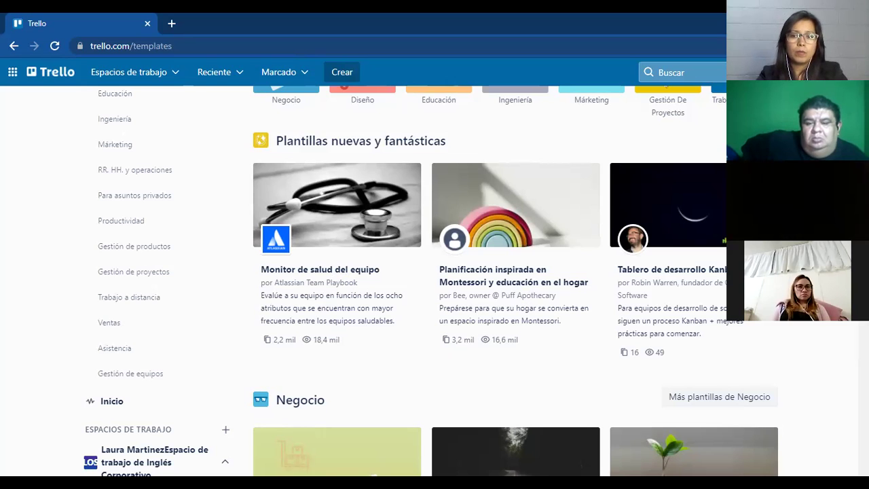
Examine the featured categories and the Negocio, Diseño, Educación and Ingeniería sections of the template gallery.
scroll(489, 278, "down", 3)
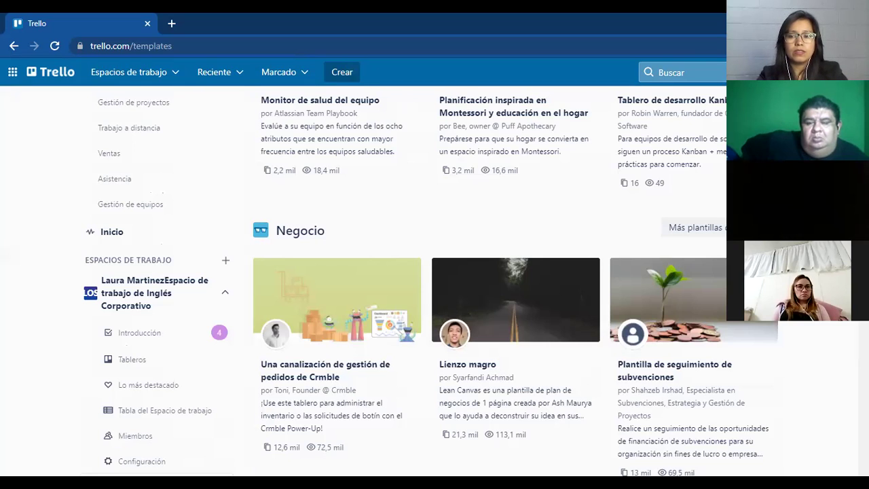
scroll(434, 281, "down", 1)
scroll(434, 281, "down", 5)
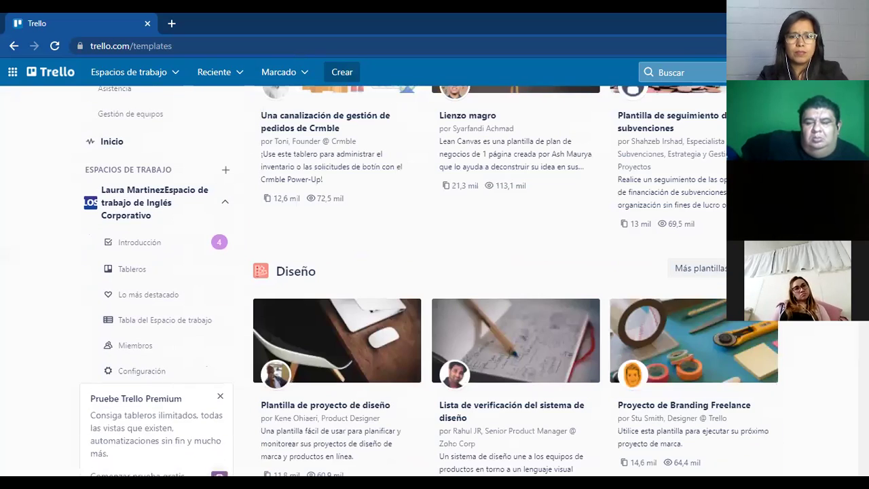
scroll(412, 394, "down", 5)
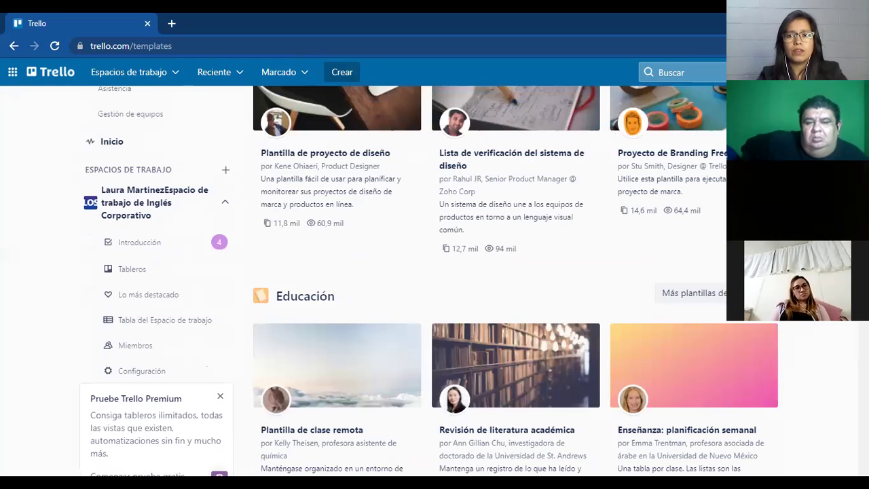
scroll(435, 281, "down", 1)
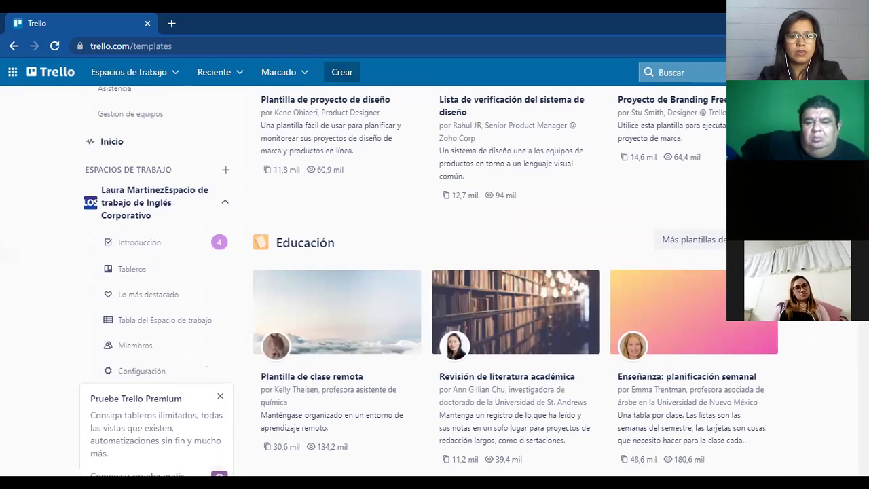
scroll(475, 285, "down", 2)
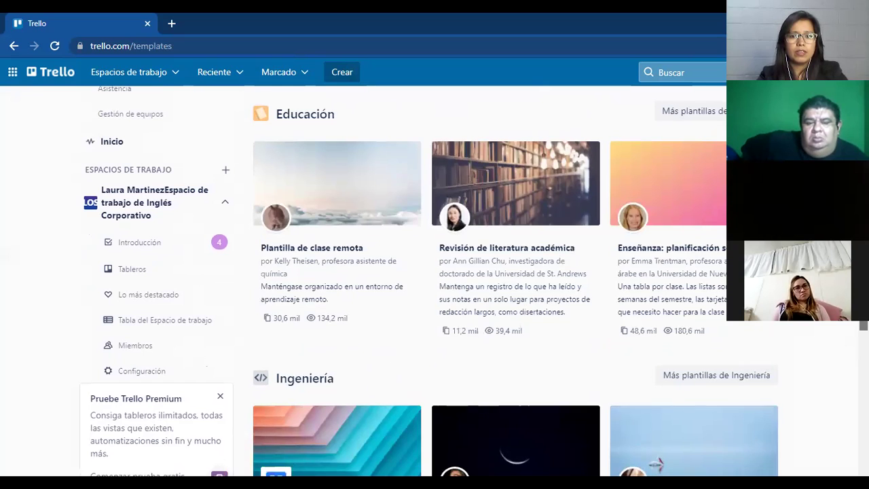
scroll(434, 281, "up", 3)
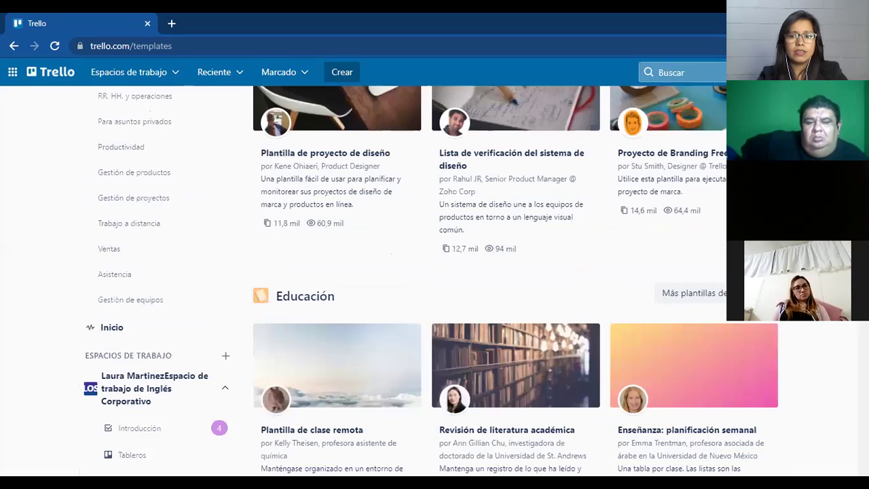
scroll(772, 343, "down", 3)
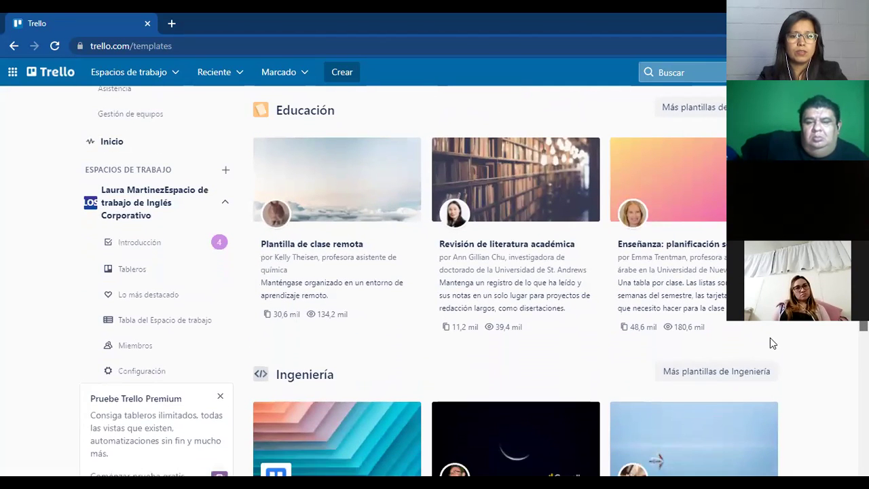
scroll(769, 343, "up", 3)
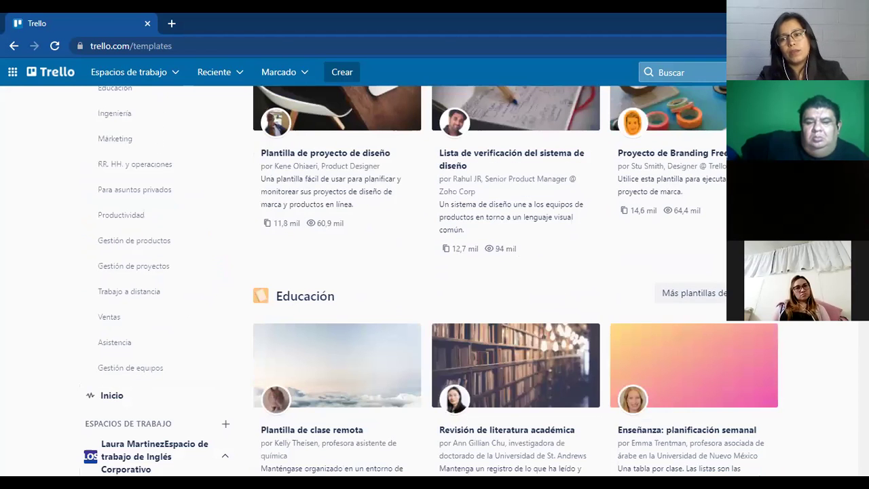
scroll(482, 281, "up", 1)
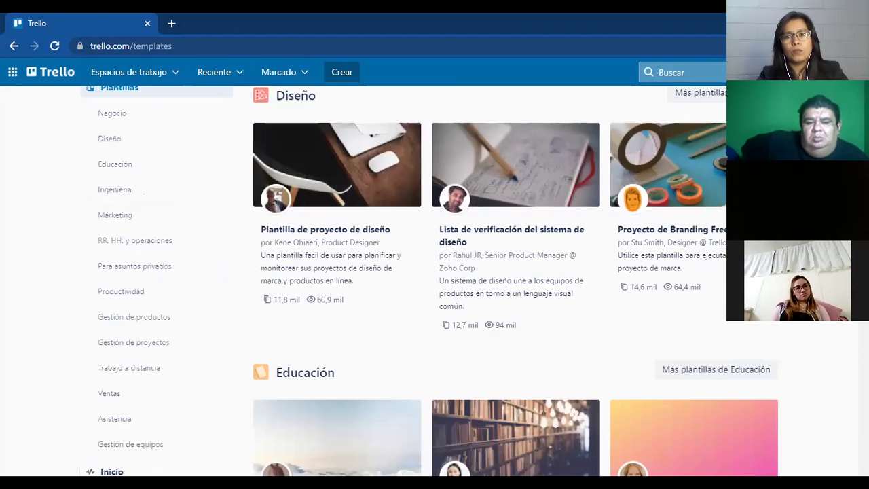
scroll(482, 281, "up", 5)
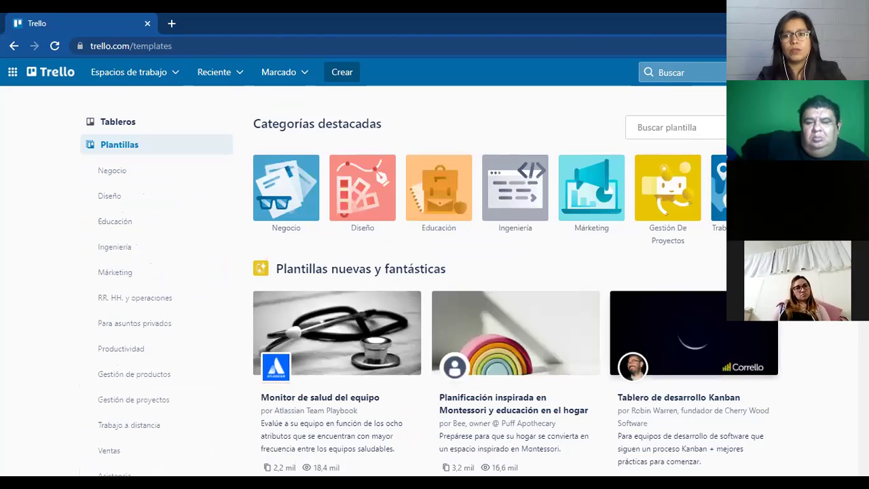
scroll(421, 278, "down", 1)
scroll(482, 281, "down", 3)
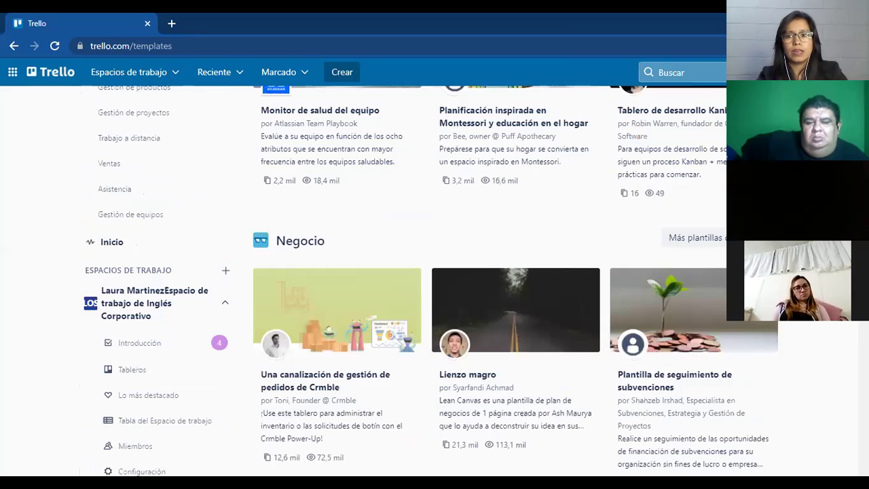
scroll(676, 324, "down", 5)
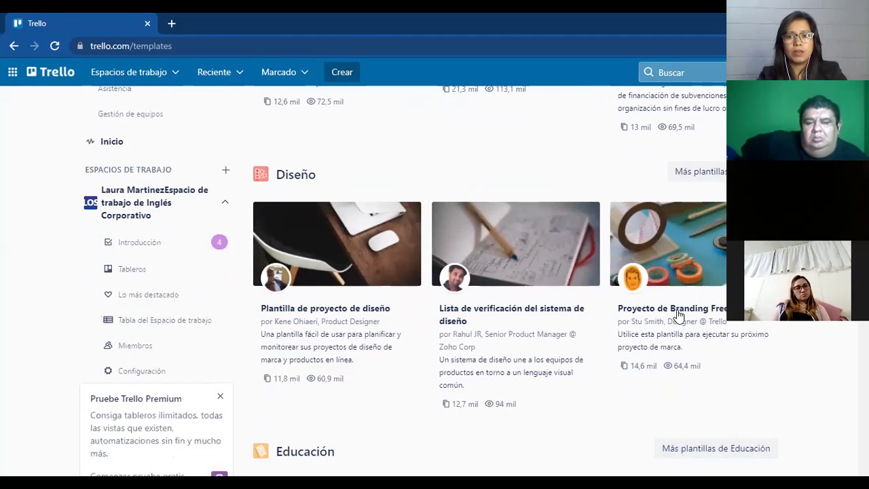
Open the Proyecto de Branding Freelance template in the Diseño section and translate its page, including the board preview, into Spanish.
left_click(679, 314)
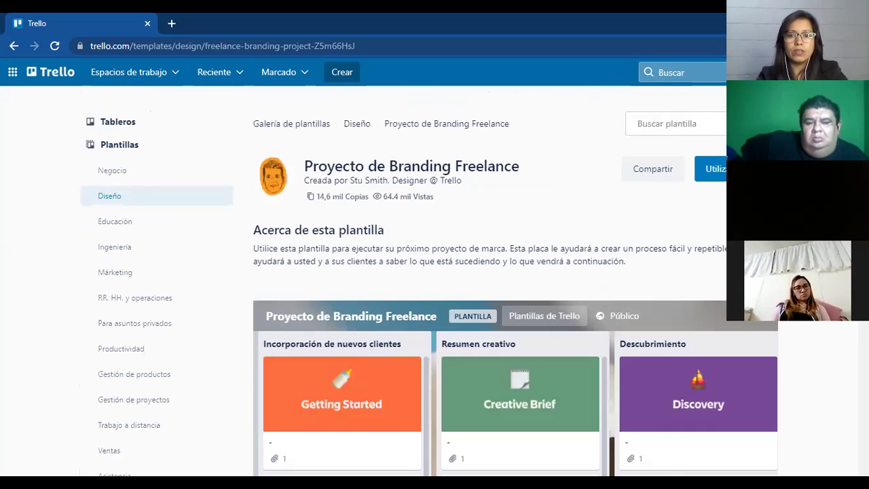
scroll(429, 280, "down", 3)
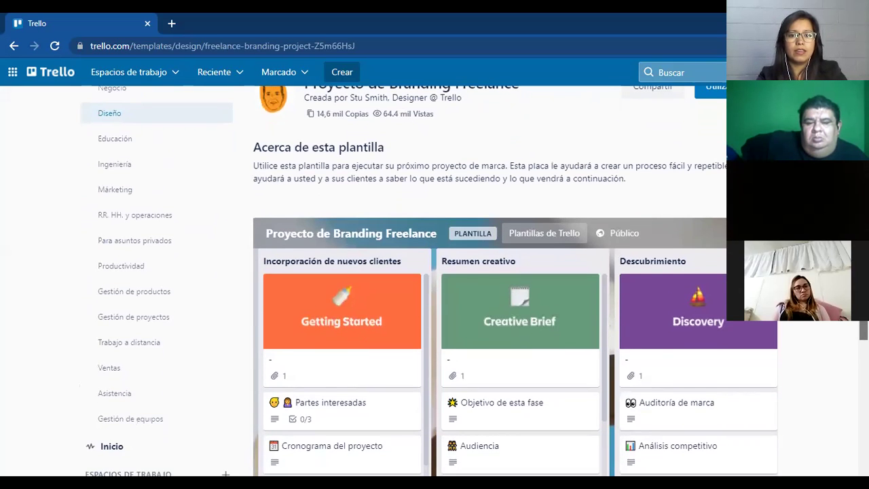
scroll(488, 271, "down", 2)
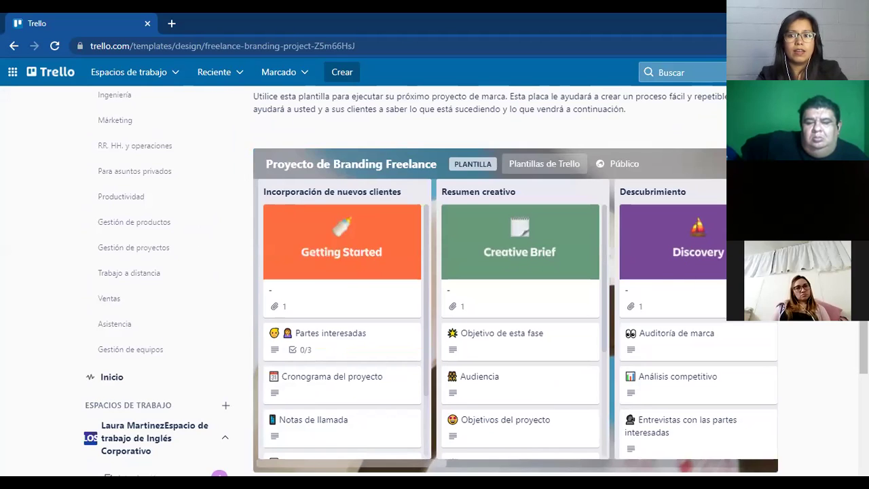
right_click(638, 218)
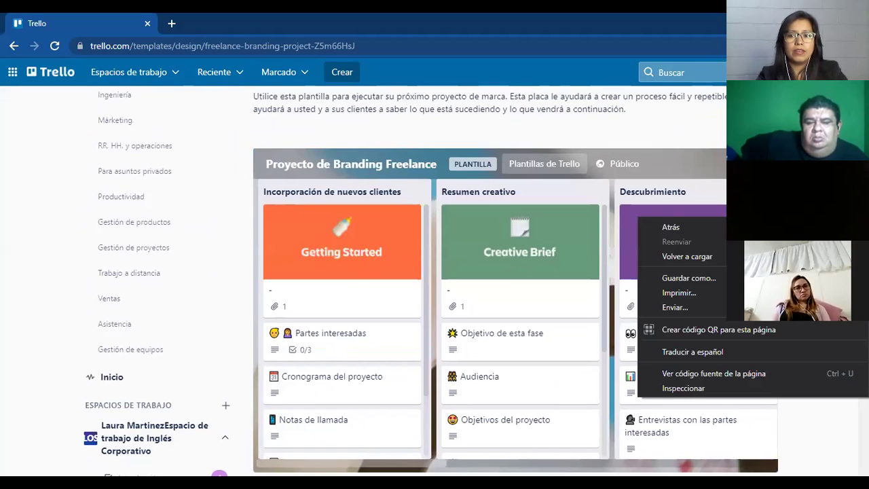
left_click(708, 353)
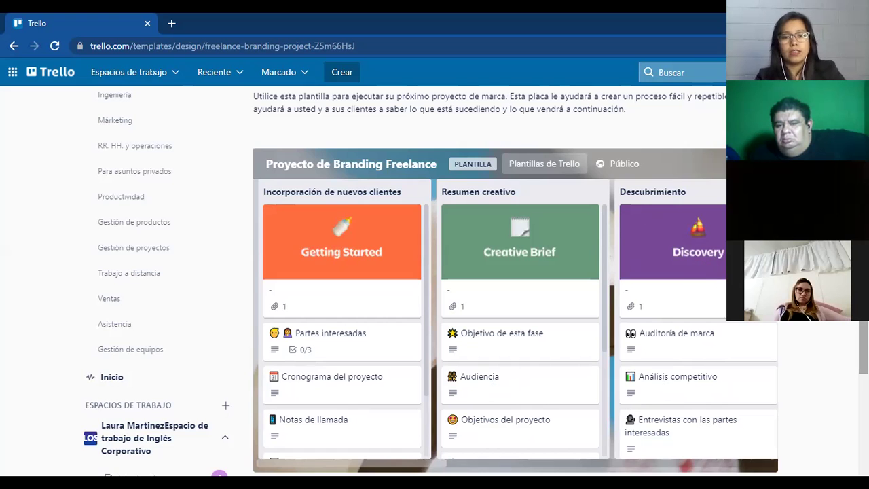
scroll(844, 417, "down", 3)
scroll(844, 417, "up", 3)
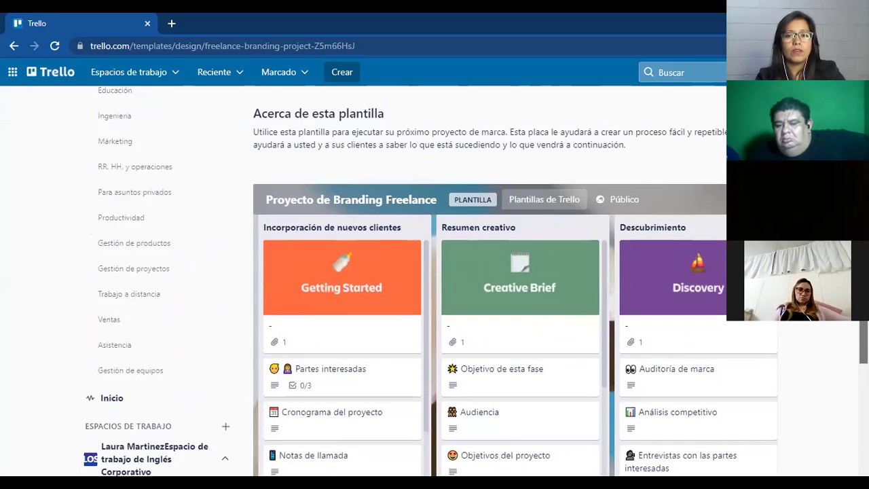
scroll(434, 281, "up", 3)
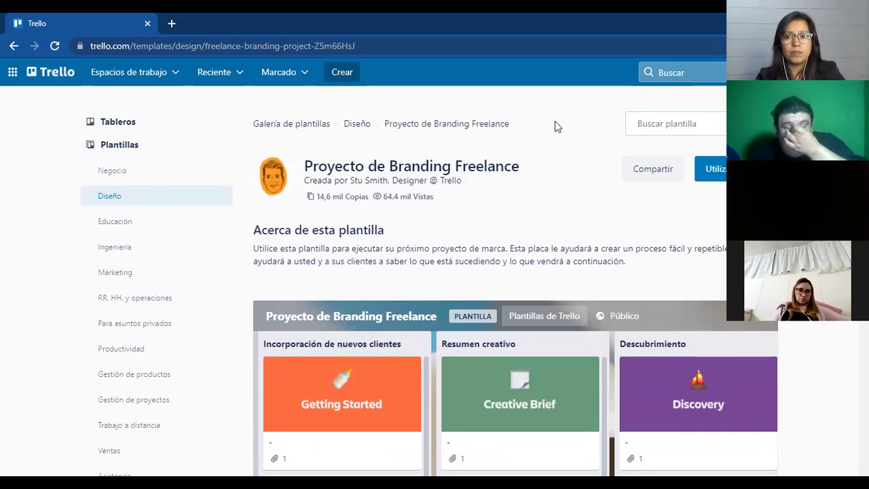
left_click(720, 178)
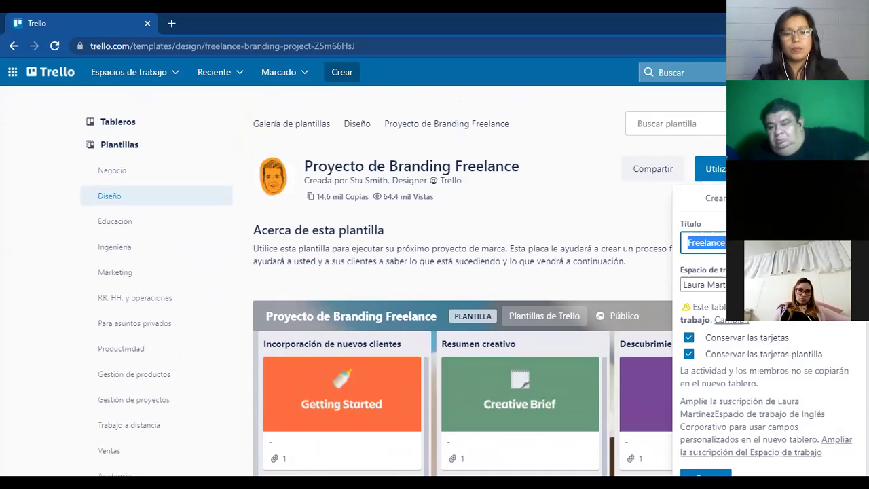
type("Plant")
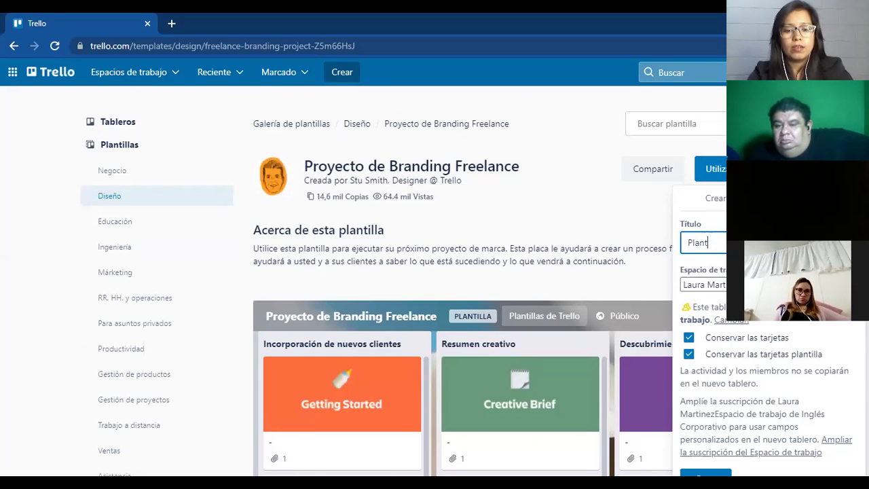
type("illa 1")
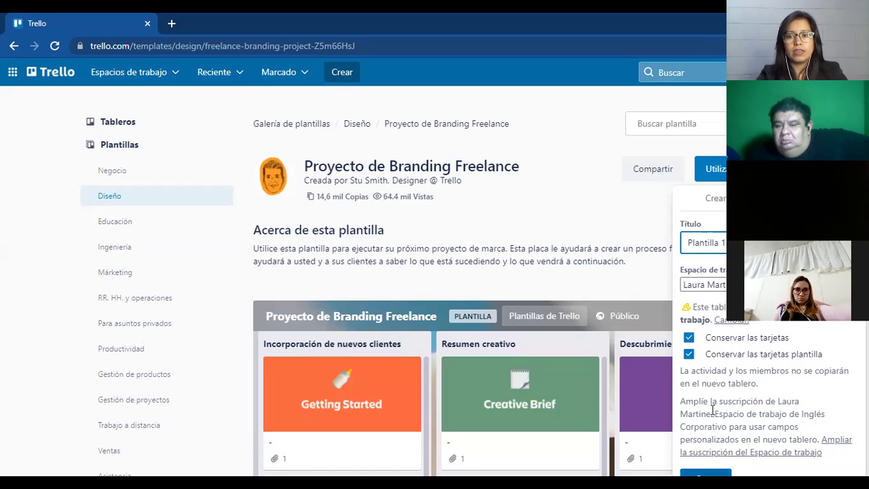
left_click(690, 429)
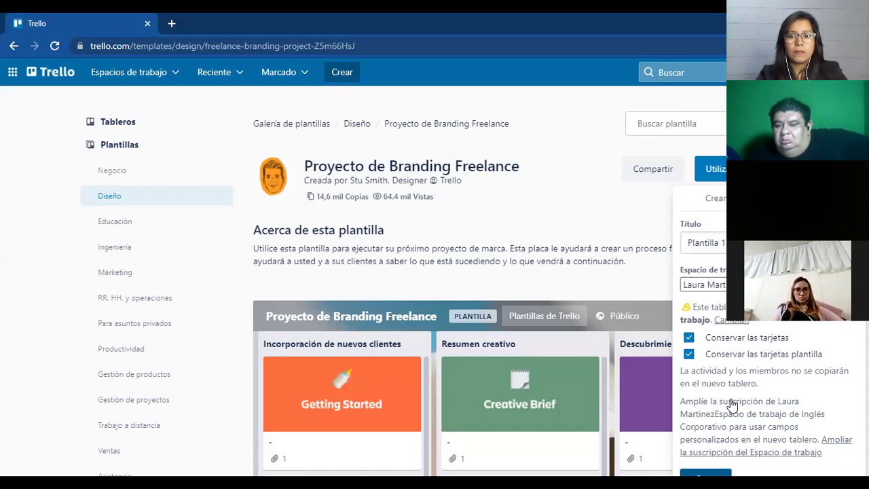
key("Escape")
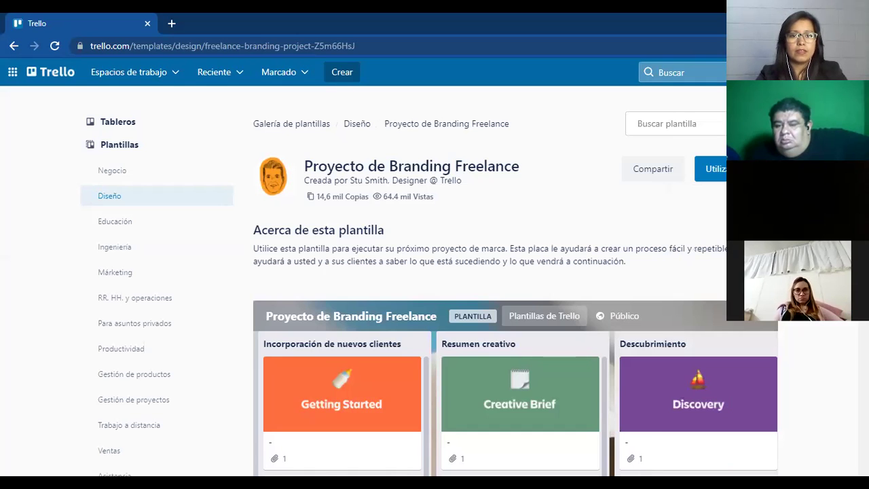
Open the Proyecto de Branding Freelance template as a full board and look over the cards in its New Client Onboarding list.
left_click(719, 168)
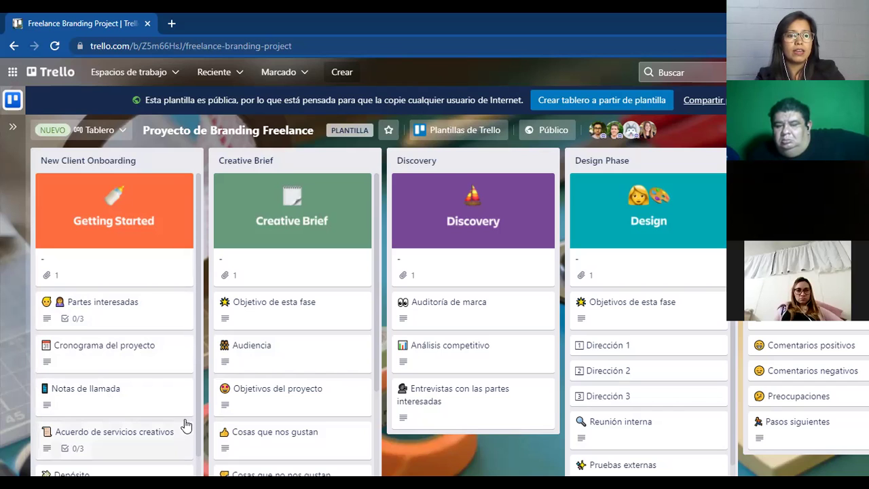
scroll(198, 433, "down", 1)
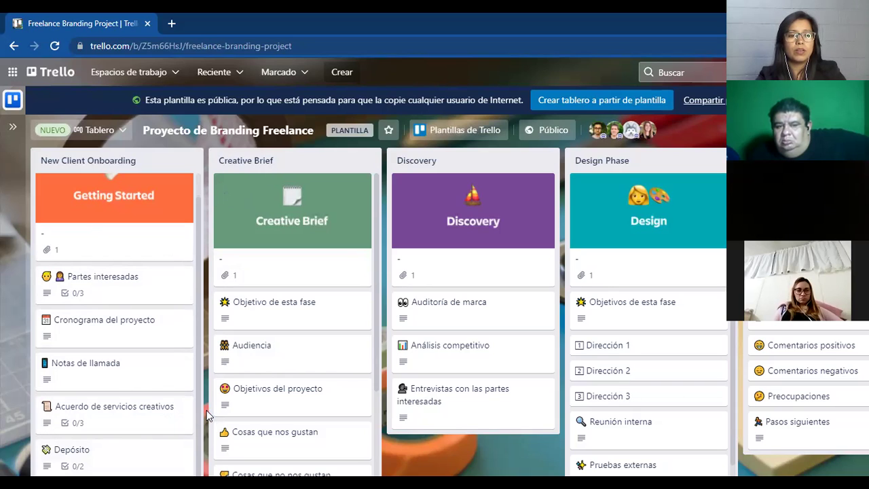
Review the description and checklist of the Acuerdo de servicios creativos card in the New Client Onboarding list, and close the card.
left_click(149, 417)
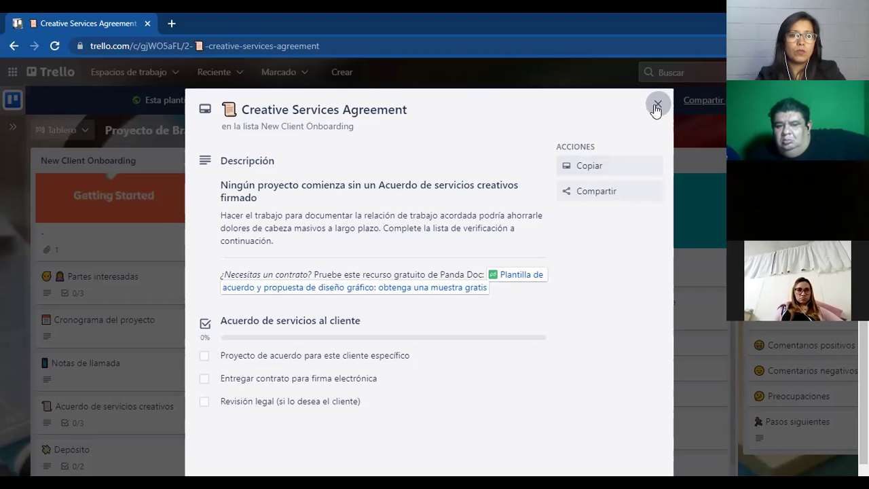
left_click(123, 425)
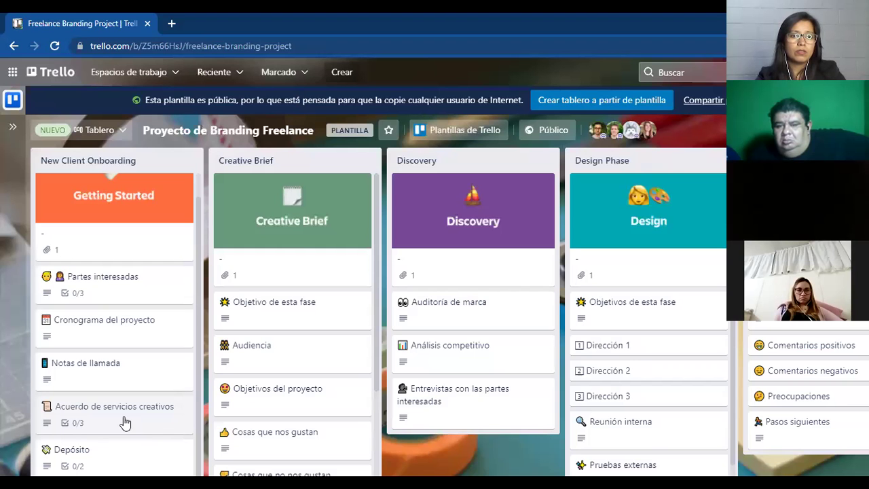
left_click(126, 417)
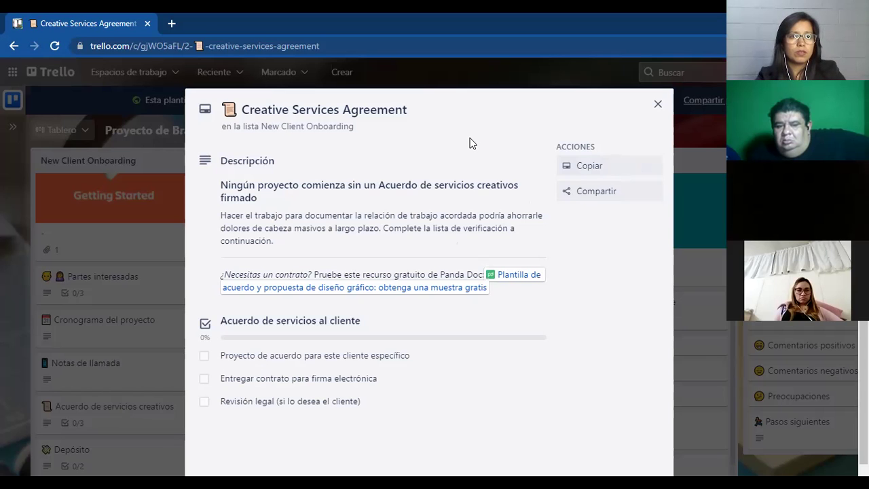
left_click(65, 100)
Open the Inglés Corporativo POst board from the boards overview and look across its lists up to Published and Contenido evergreen.
left_click(57, 73)
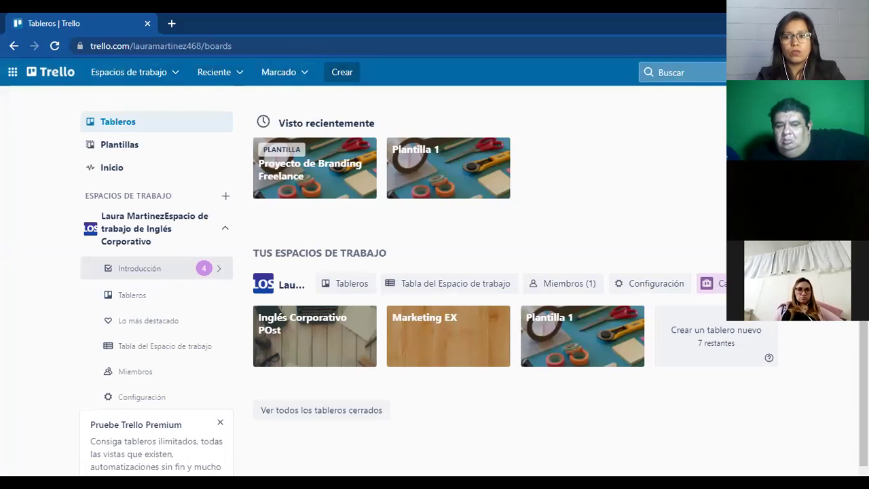
scroll(156, 268, "down", 1)
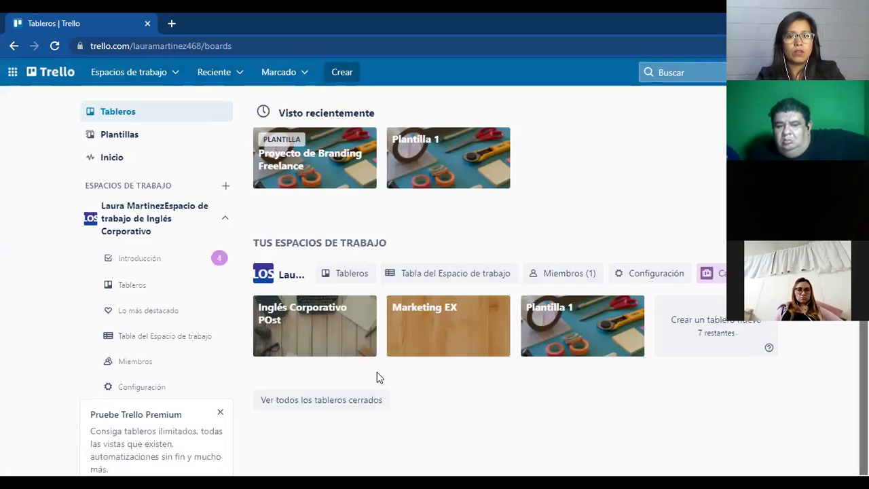
scroll(404, 190, "down", 1)
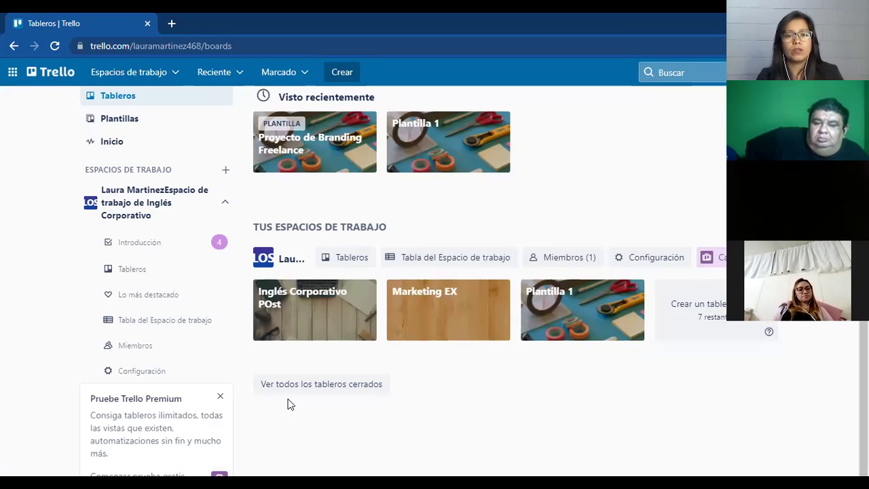
left_click(327, 337)
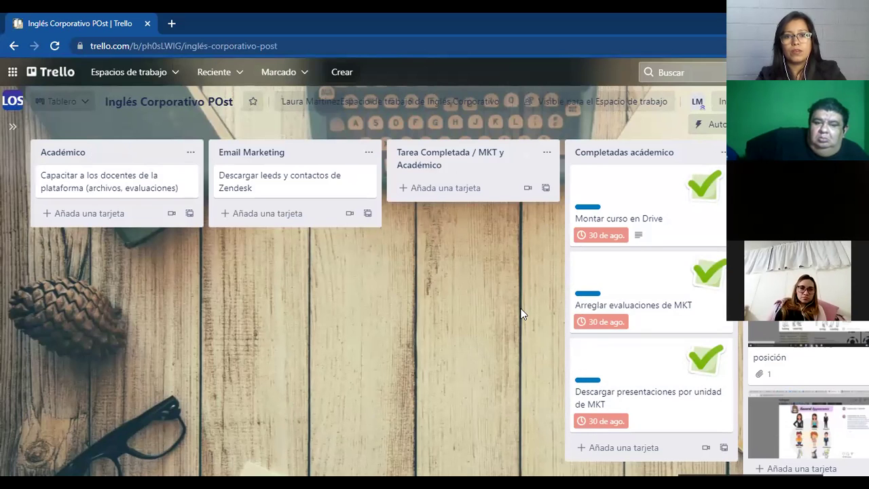
left_click_drag(521, 314, 4, 363)
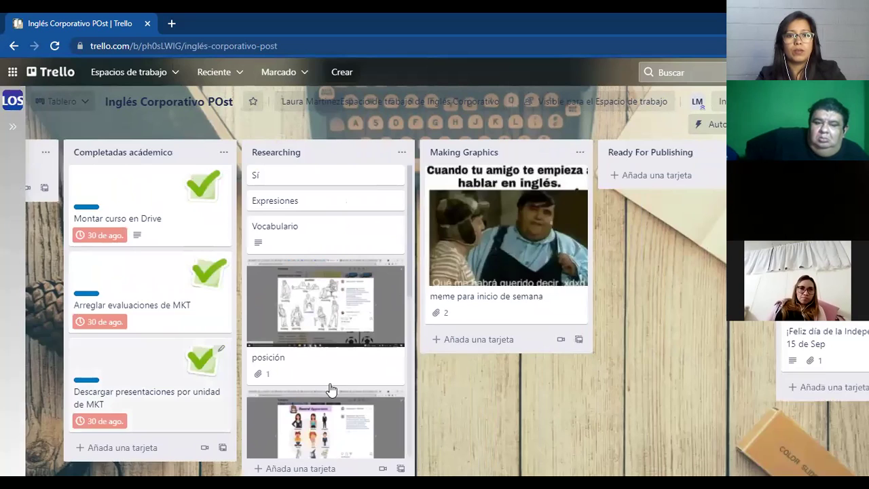
left_click_drag(521, 410, 4, 417)
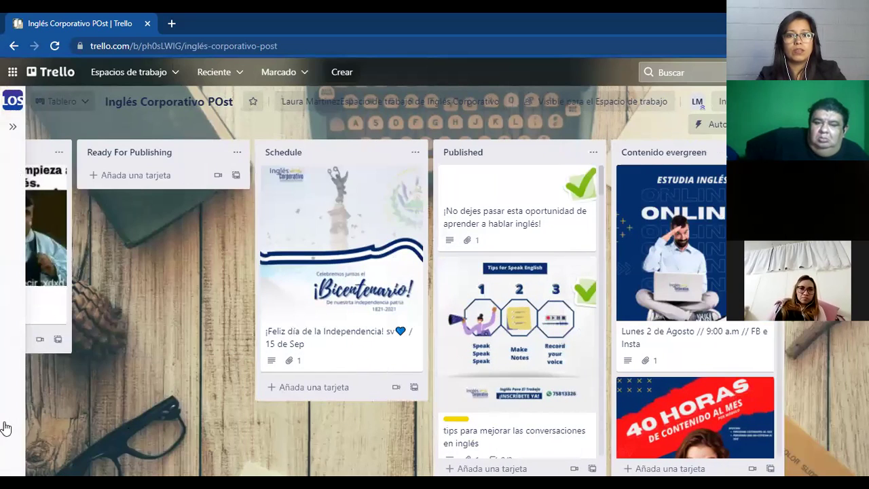
Move the tips and Vocabulario cards from Published to Schedule, and return them to Published together with the Feliz día de la Independencia card.
left_click_drag(493, 409, 278, 398)
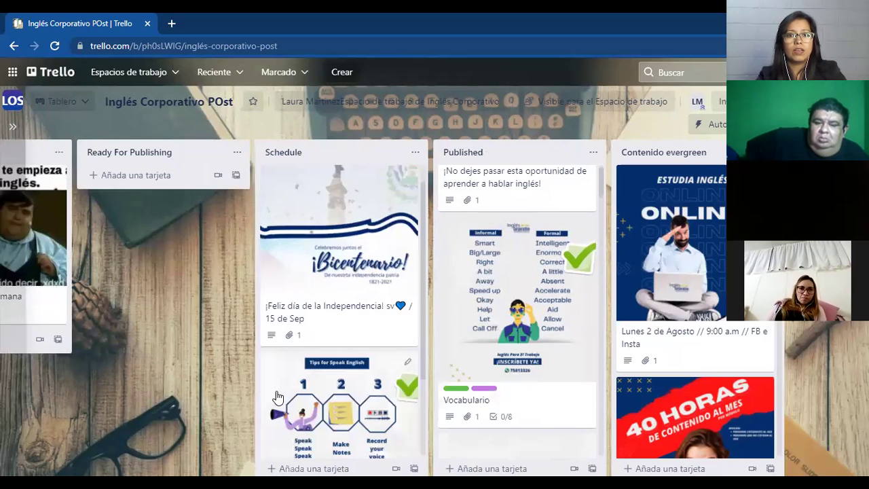
left_click_drag(478, 286, 343, 269)
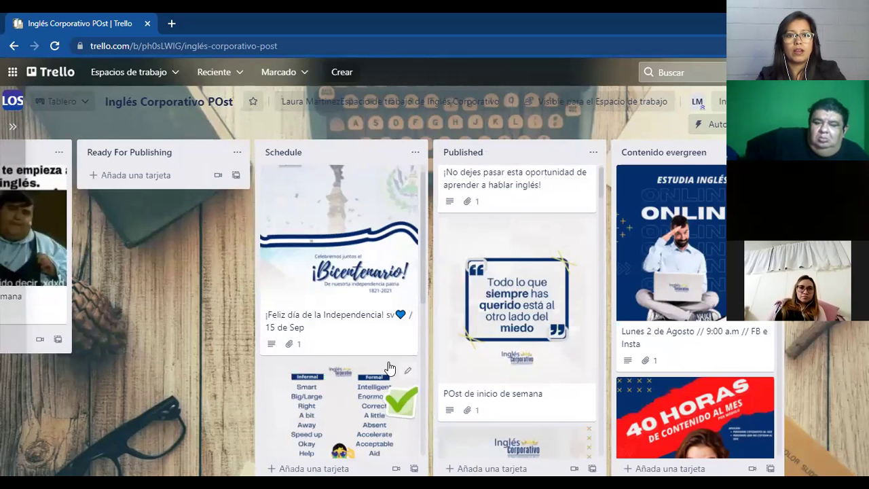
left_click_drag(389, 365, 571, 376)
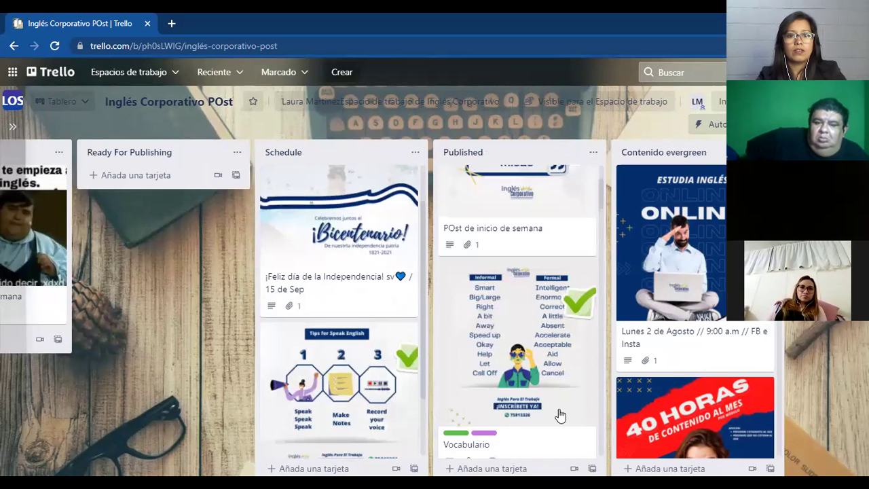
left_click_drag(406, 358, 581, 411)
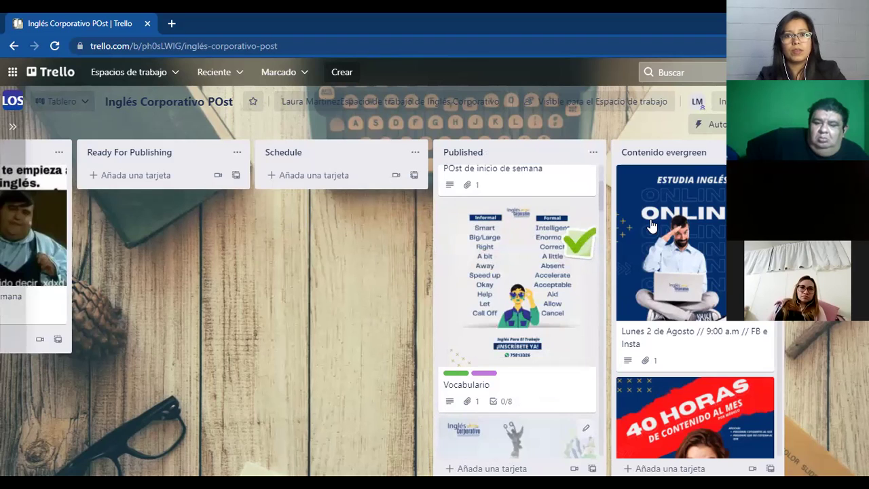
left_click(50, 70)
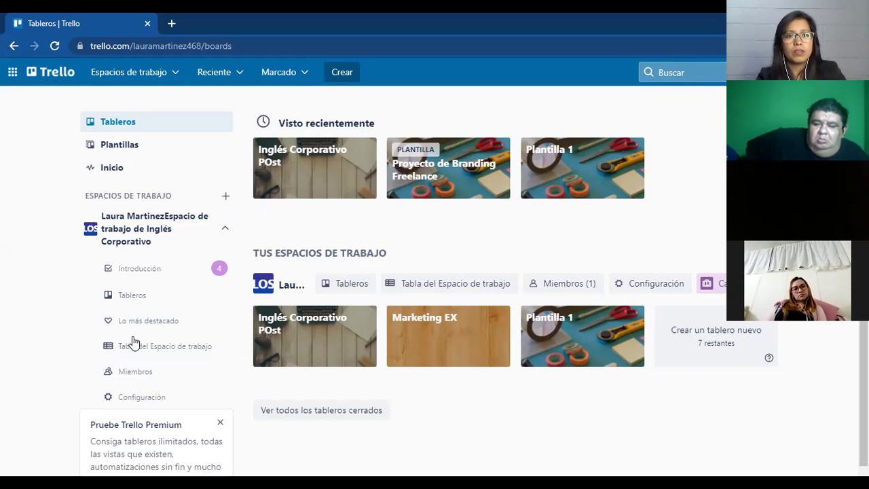
left_click(341, 72)
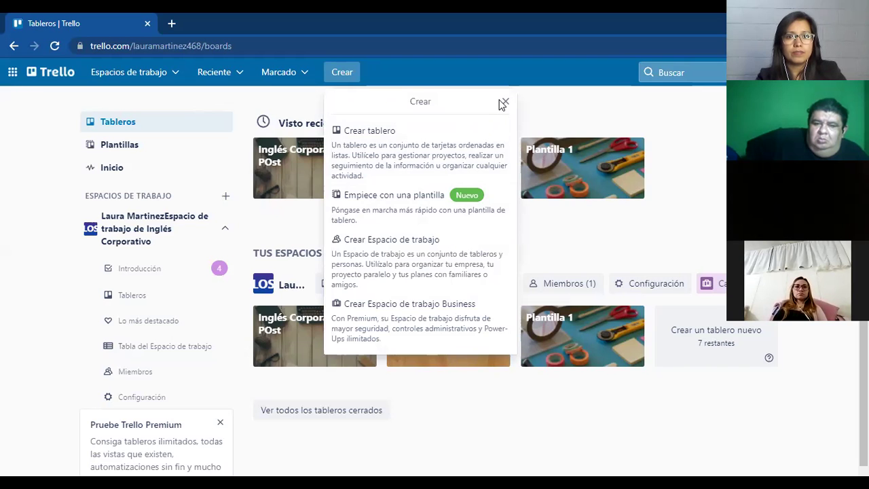
left_click(373, 155)
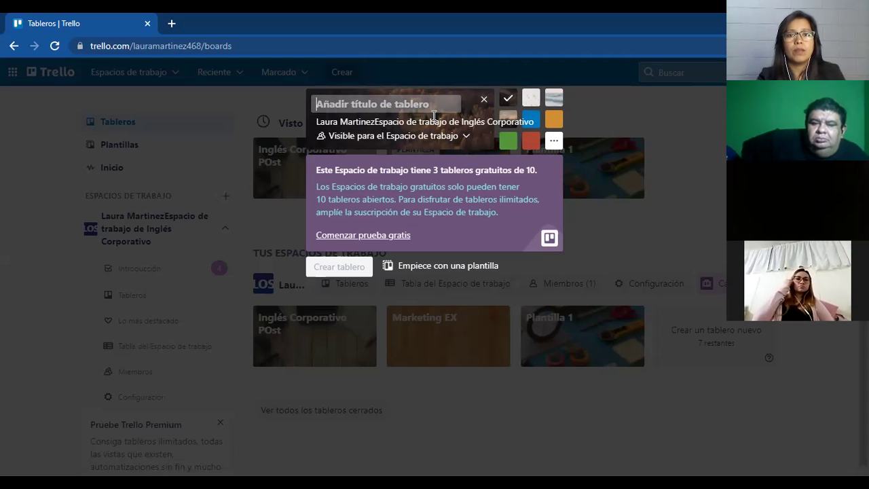
left_click(399, 107)
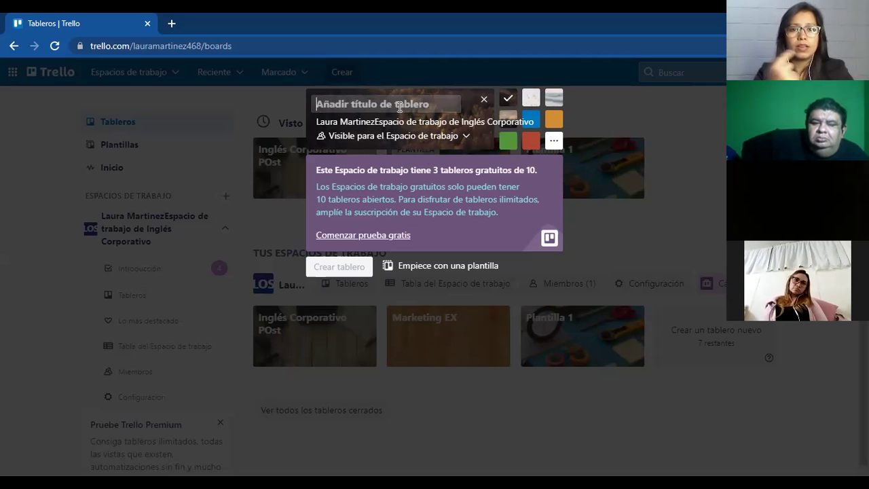
type("Lanzamiento de un producto")
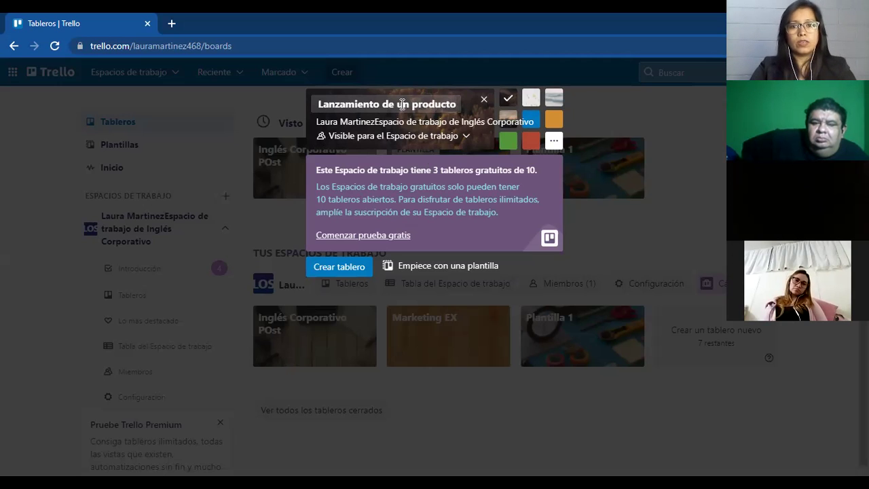
left_click(402, 104)
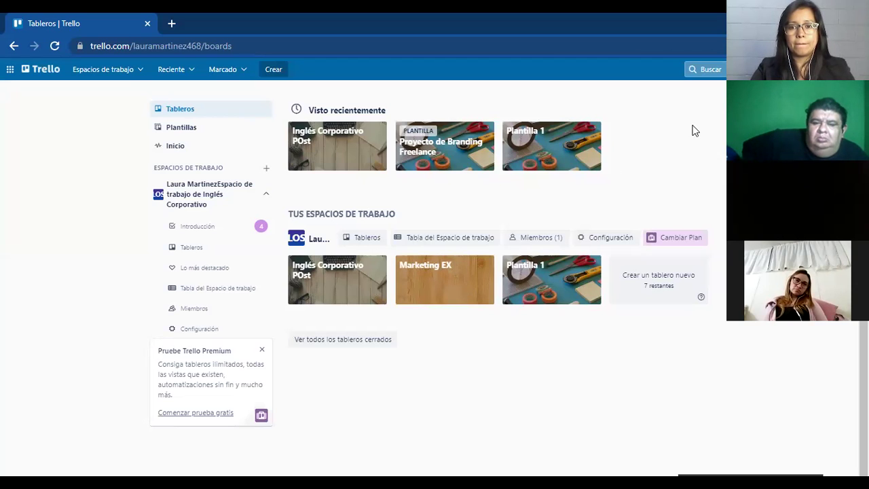
View the Trello Premium free trial offer from the new board dialog, and open the Marketing EX board.
left_click(681, 293)
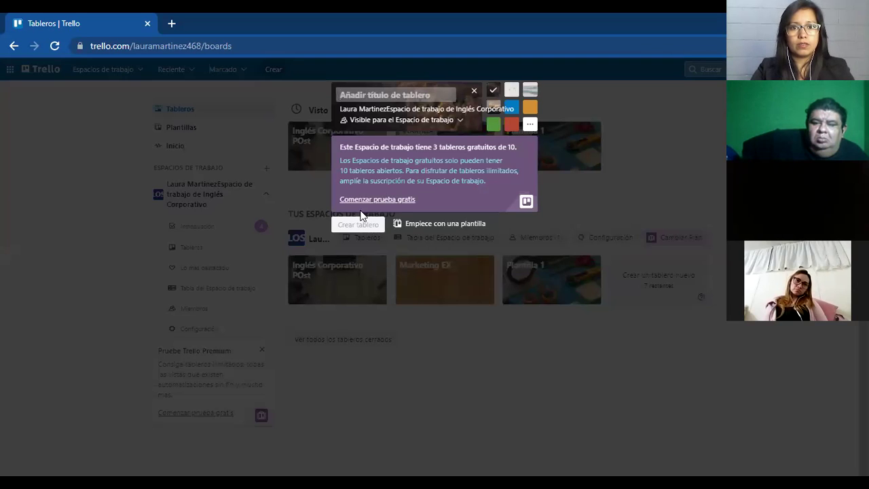
left_click(357, 224)
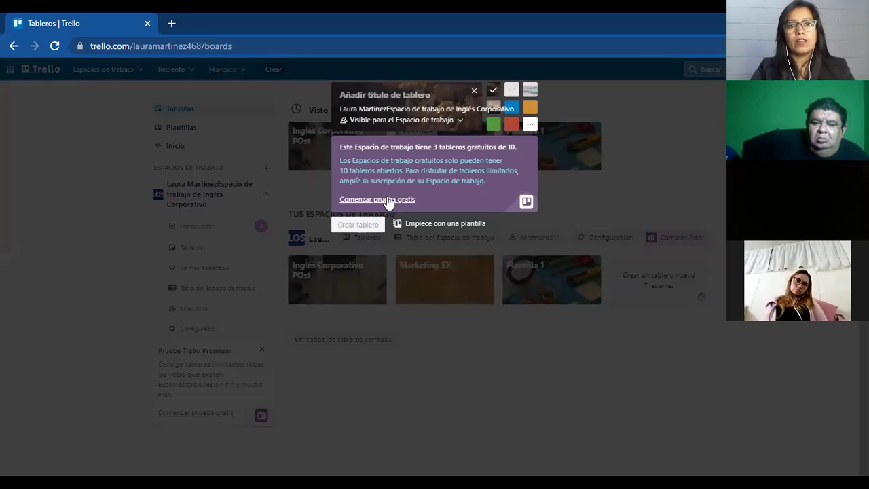
left_click(384, 200)
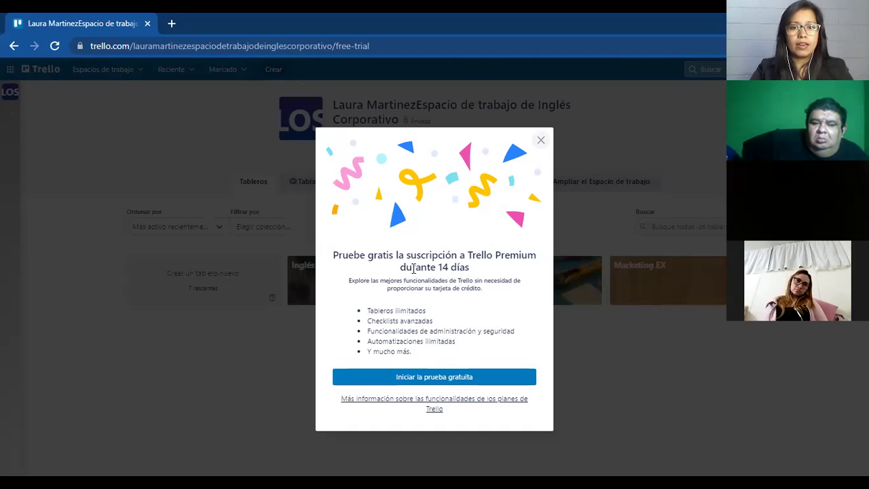
left_click(541, 140)
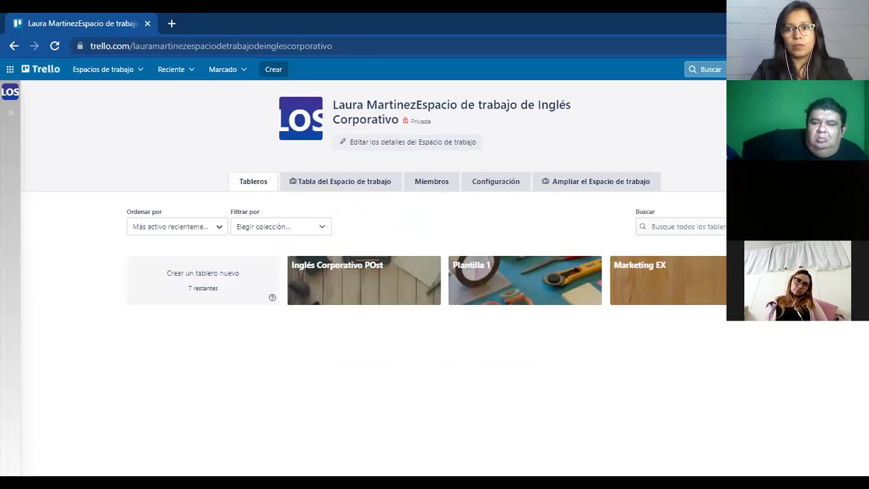
left_click(669, 280)
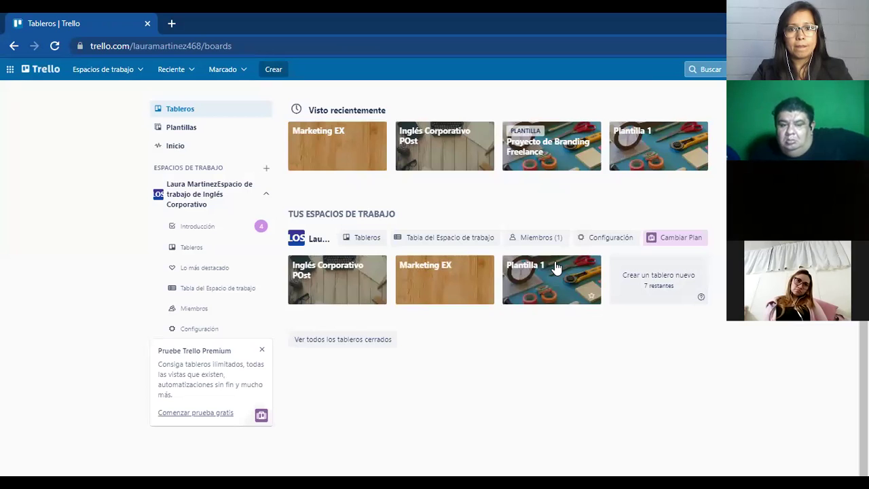
Open the Plantilla 1 board and archive its New Client Onboarding and Creative Brief lists.
left_click(551, 268)
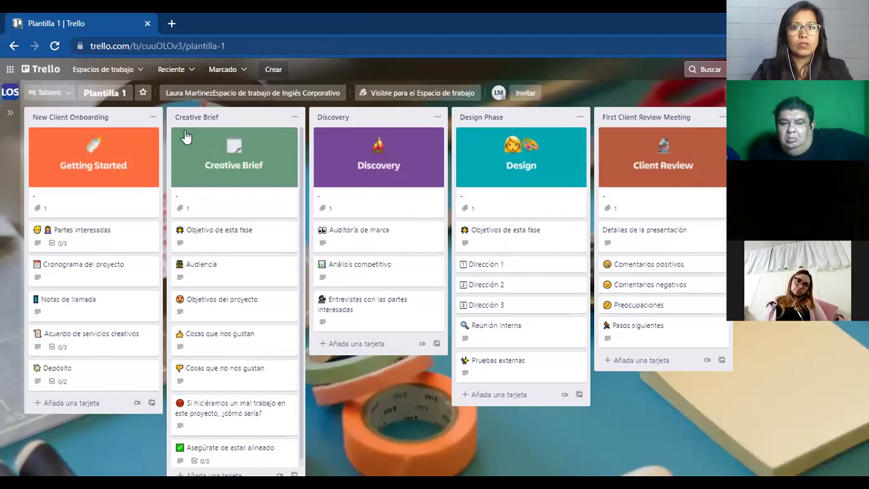
left_click(152, 118)
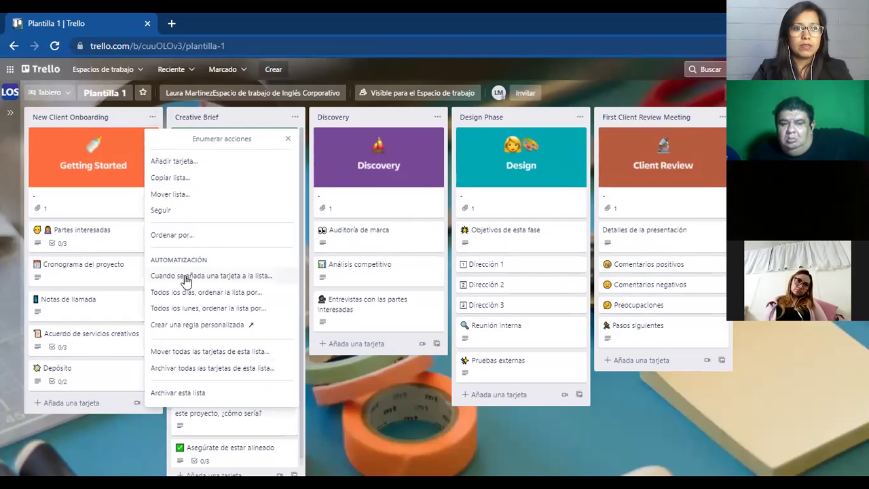
left_click(199, 392)
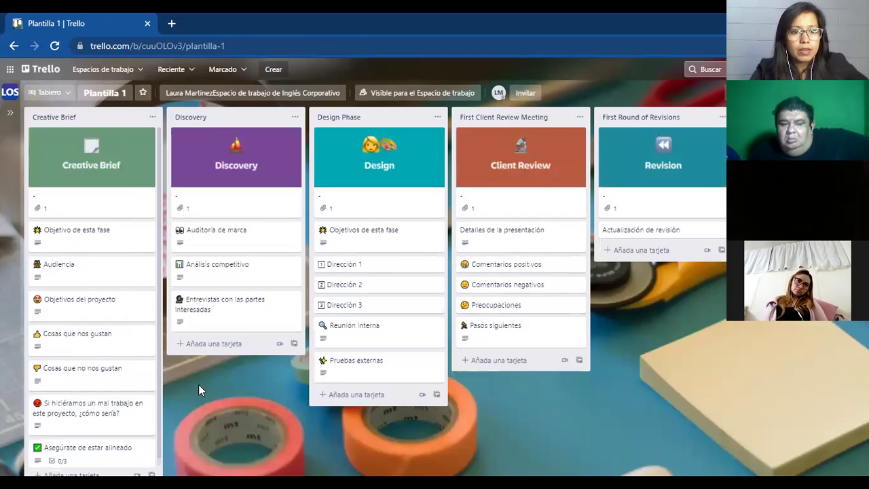
left_click(152, 119)
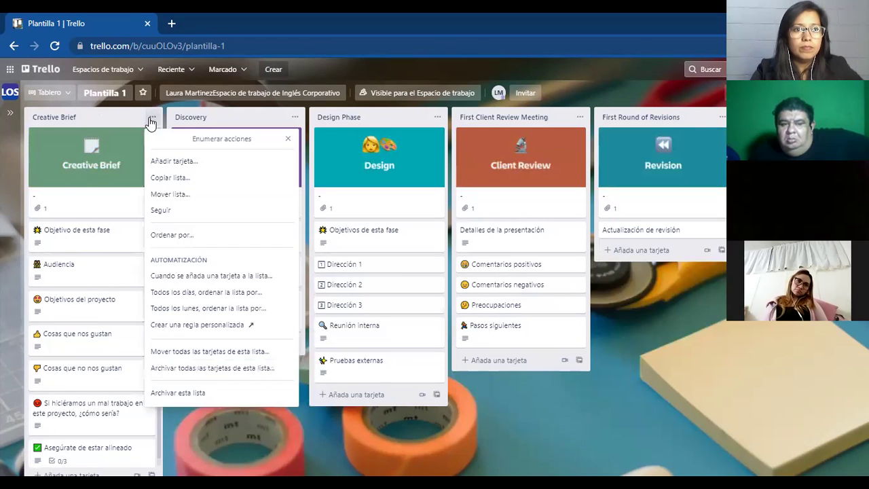
left_click(175, 393)
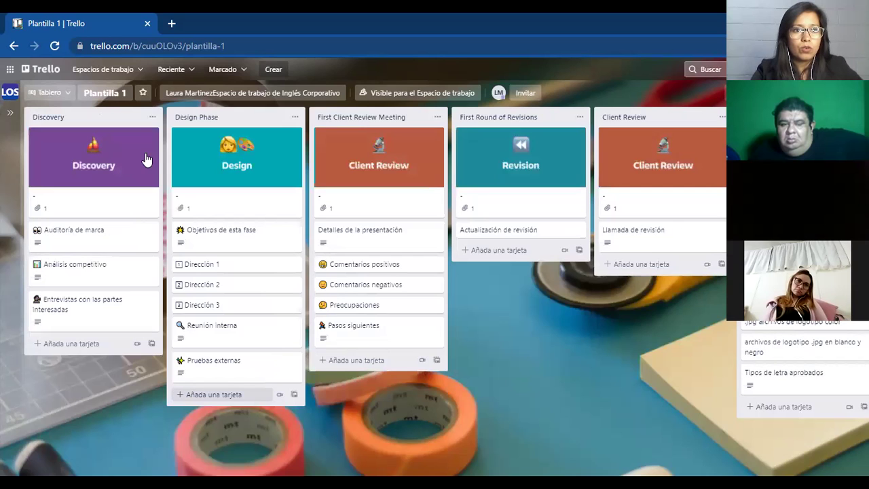
Archive the Discovery, Design Phase and First Client Review Meeting lists on the Plantilla 1 board.
left_click(152, 117)
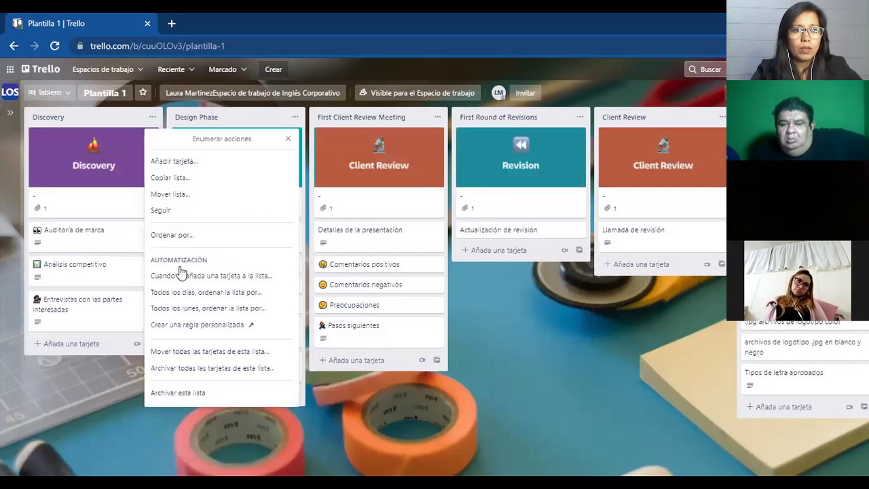
left_click(162, 392)
left_click(152, 117)
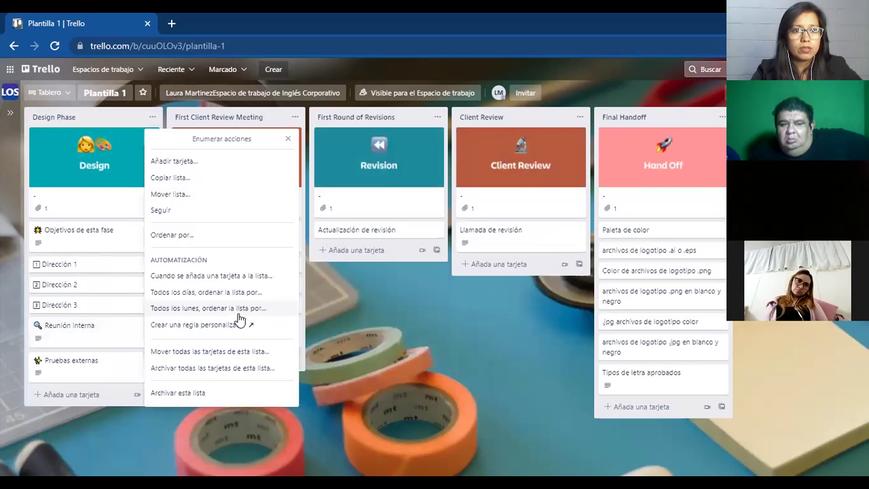
left_click(207, 391)
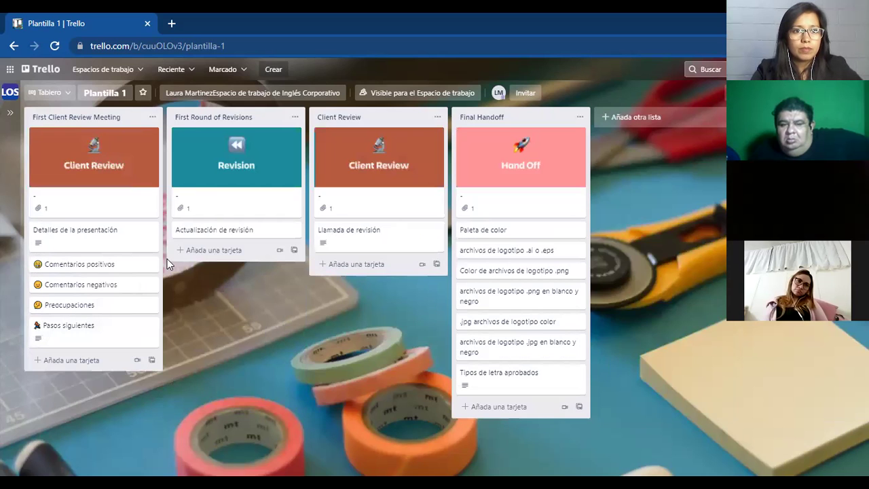
left_click(152, 117)
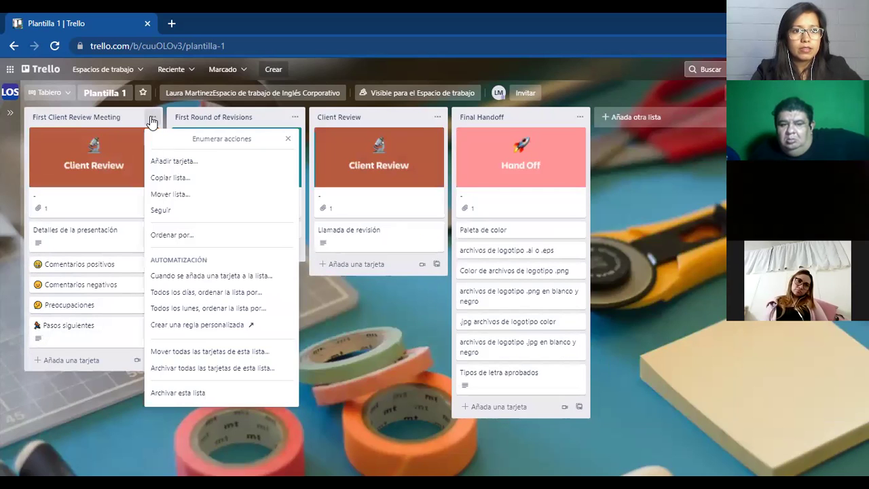
left_click(177, 393)
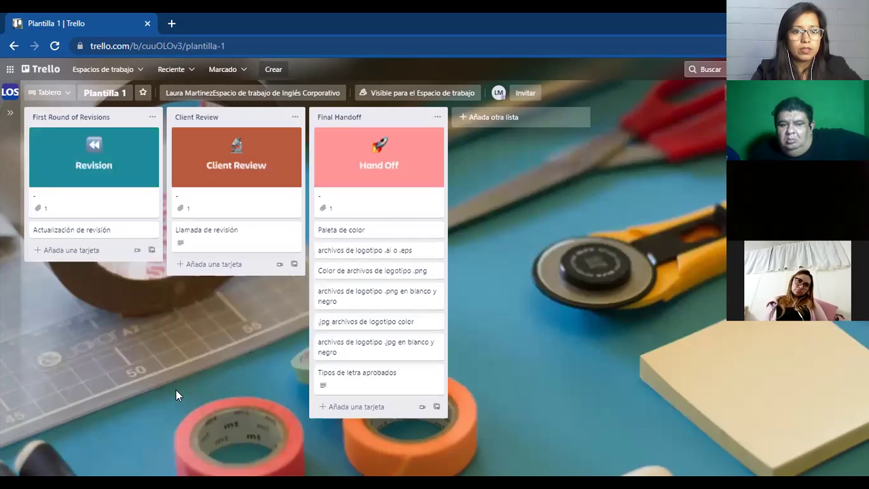
Archive the remaining First Round of Revisions, Client Review and Final Handoff lists.
left_click(152, 117)
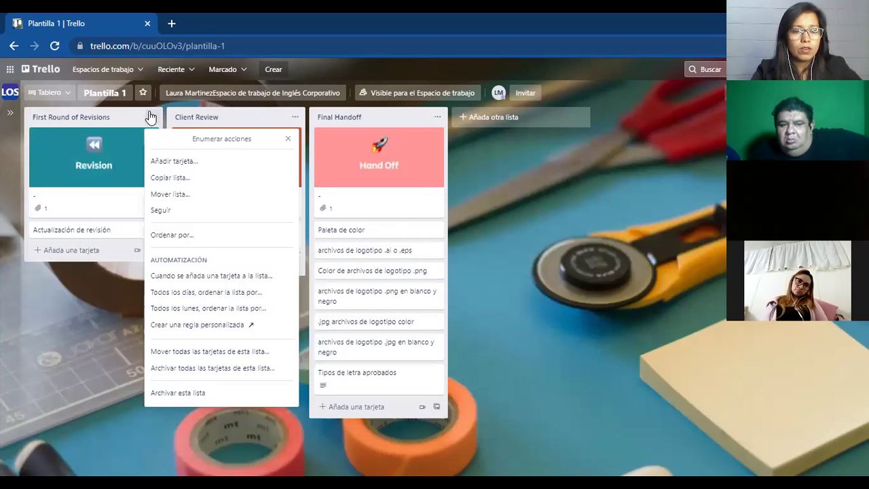
left_click(177, 392)
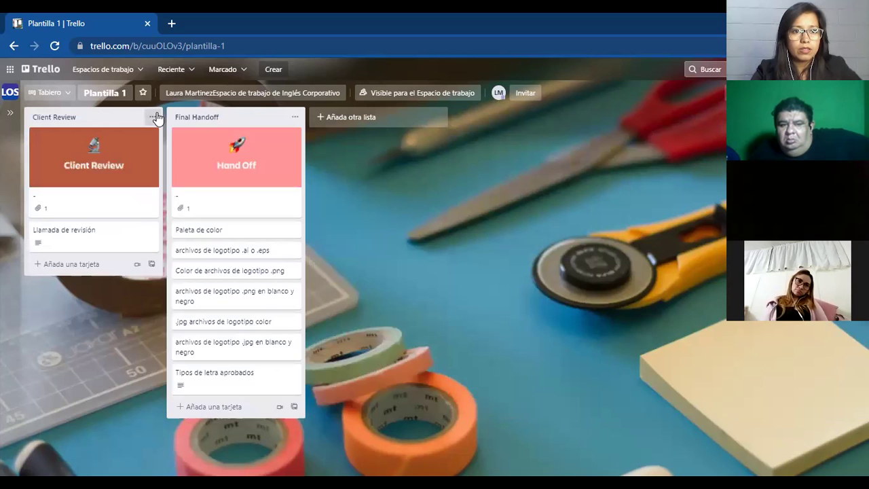
left_click(152, 117)
left_click(153, 392)
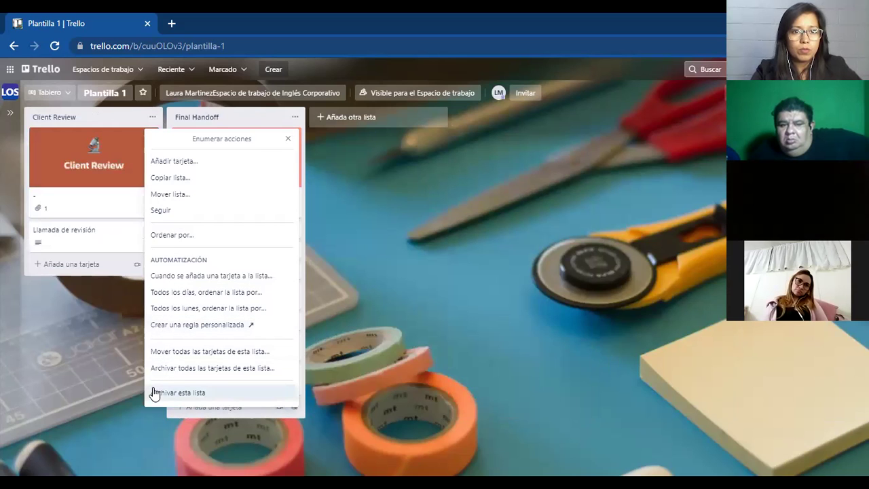
left_click(152, 118)
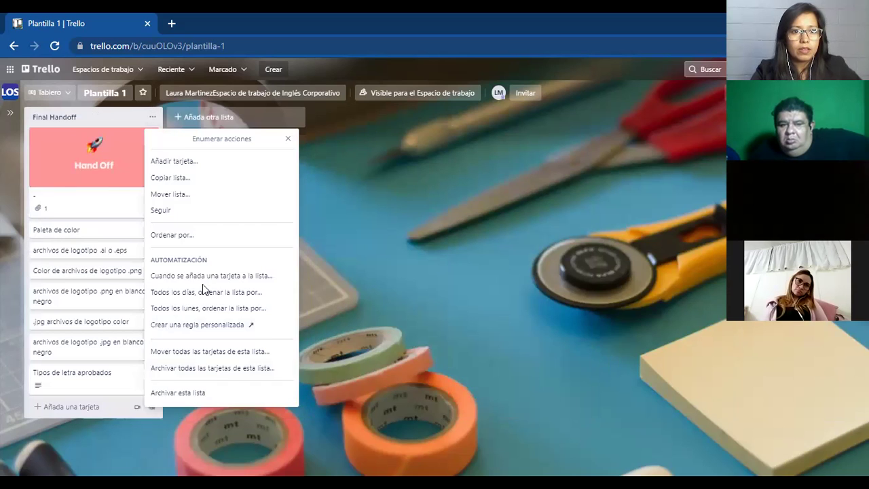
left_click(211, 393)
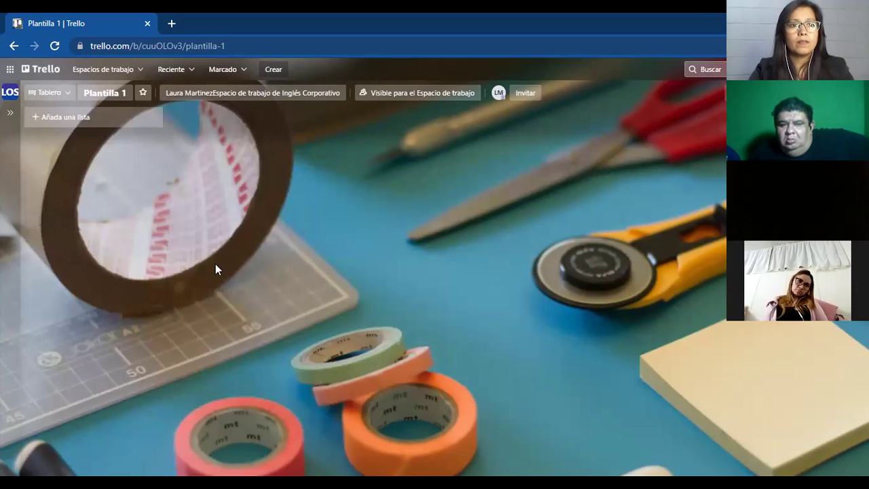
Add a list titled "Proyecto Lanzamiento de un producto" and a card in it titled "Datos iniciales del producto".
left_click(95, 120)
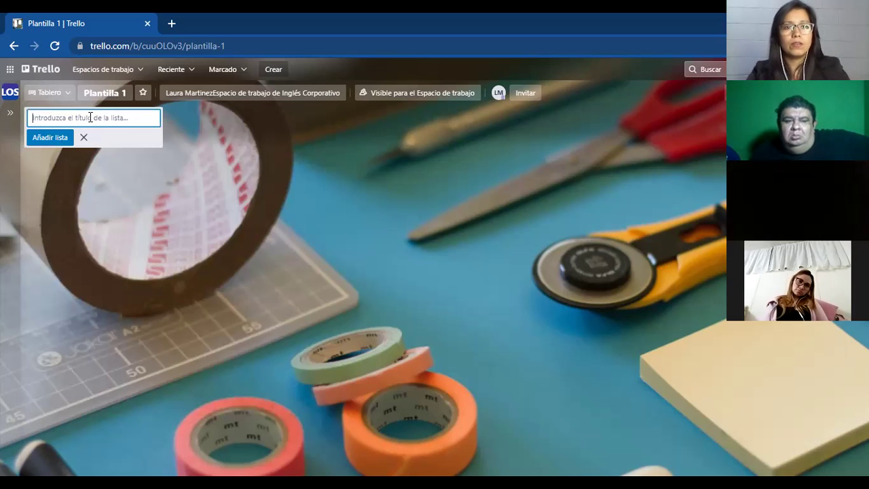
type("Proyecto Lanzamiento de un producto")
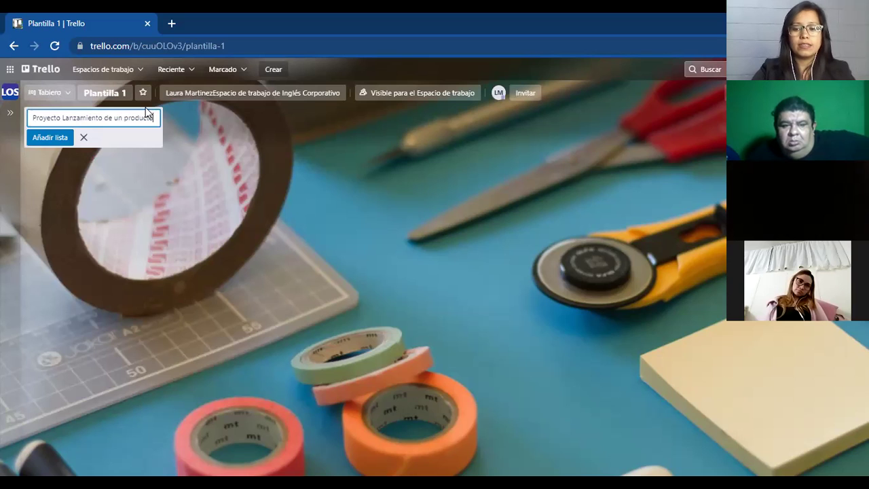
key("Return")
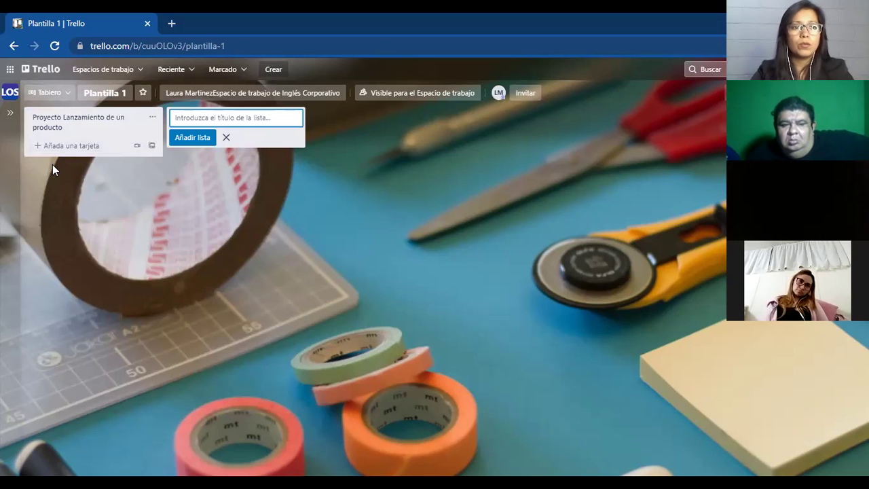
left_click(63, 146)
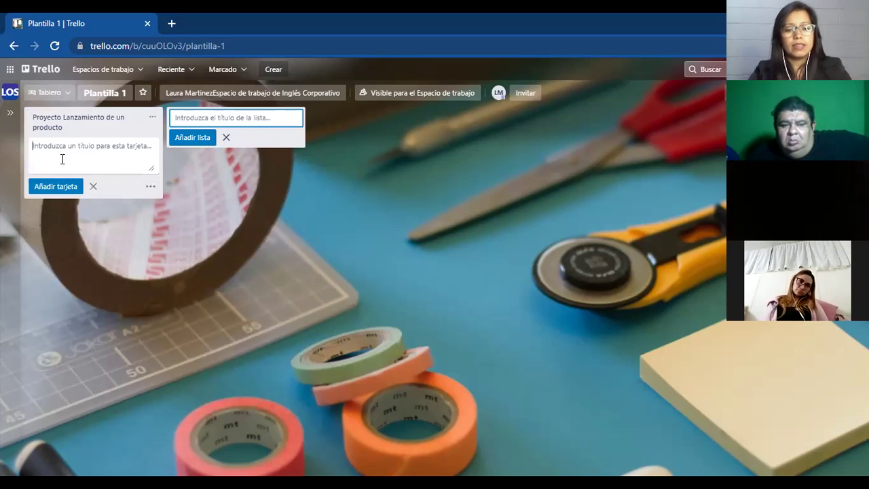
type("Datos iniciales del producto")
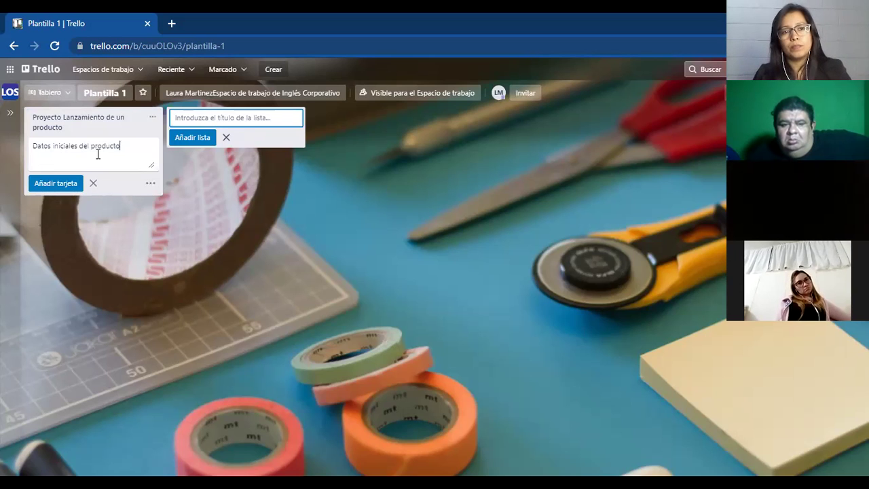
left_click(54, 184)
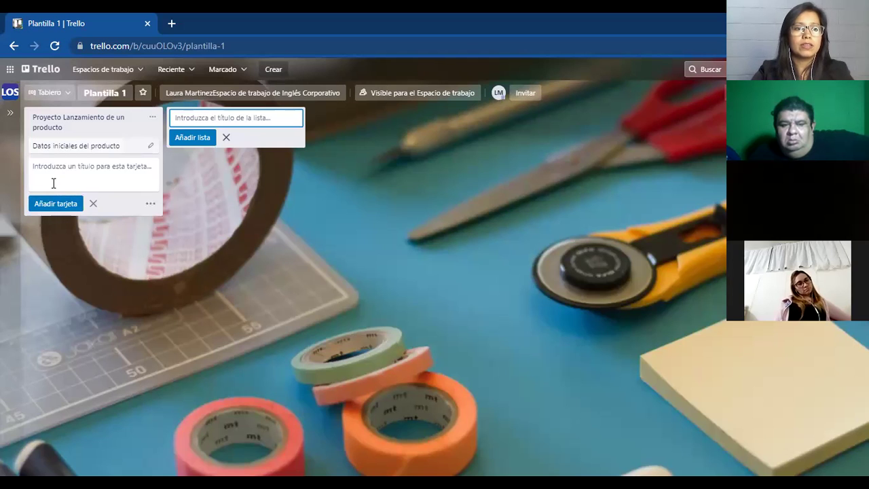
Give the Datos iniciales del producto card the description "Recabar información del tipo de producto que vamos a lanzar" and view its member options.
left_click(77, 147)
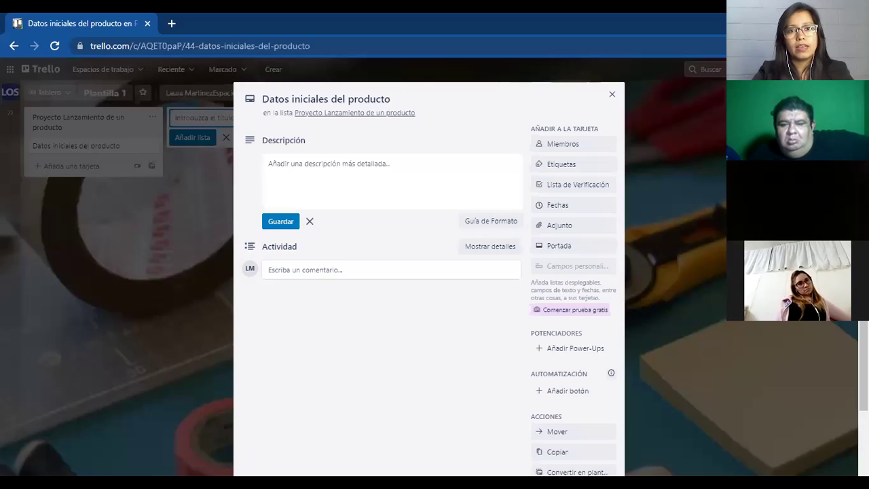
left_click(301, 168)
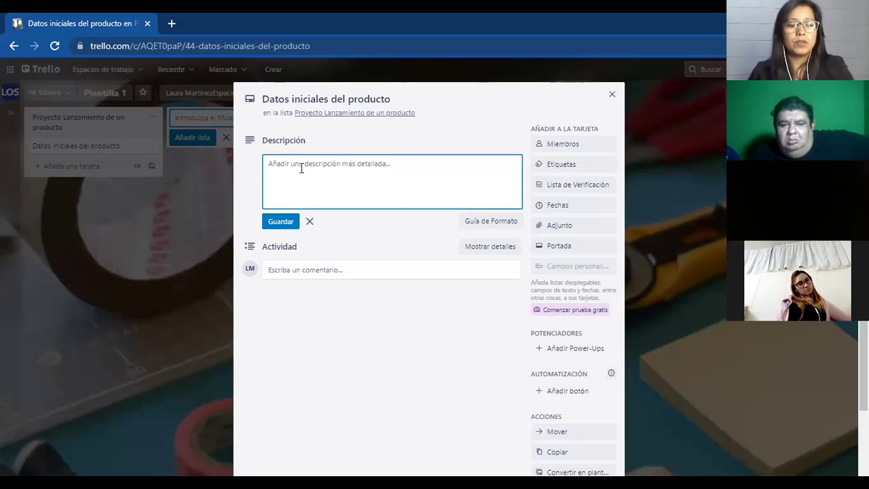
type("E")
type("ecabar informa")
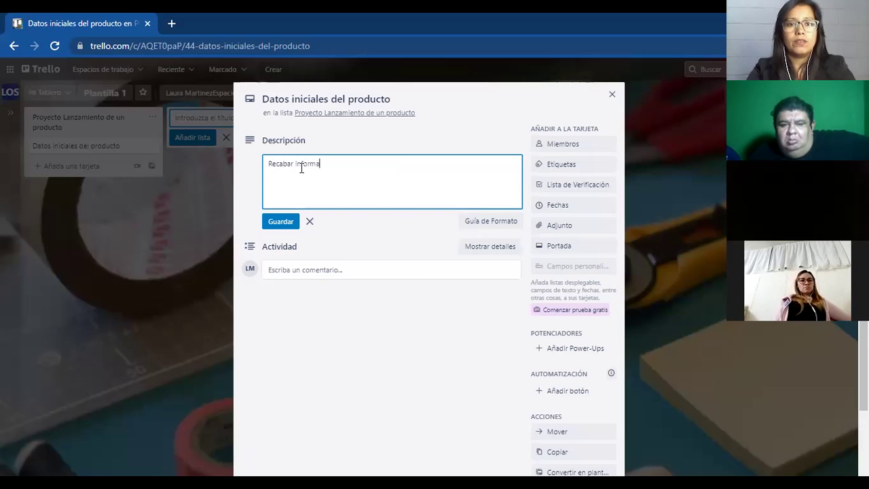
type("ción de")
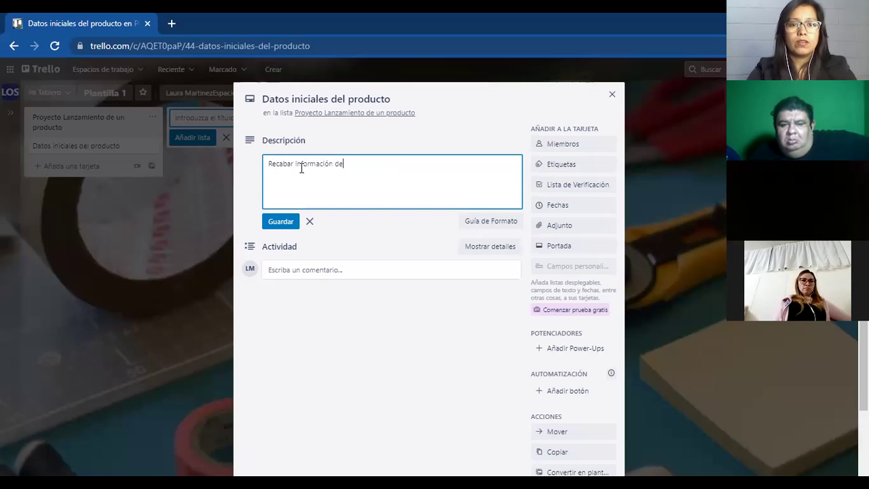
type("l tipo de producto que vamos a lanzar")
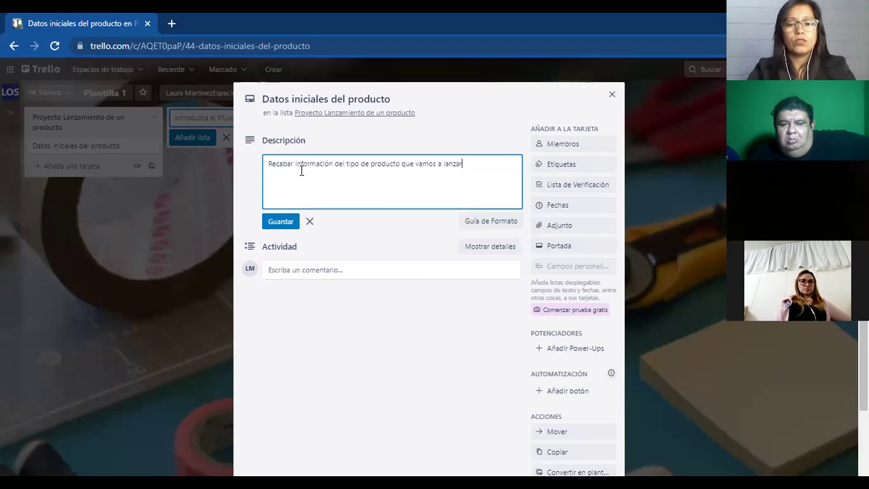
left_click(556, 151)
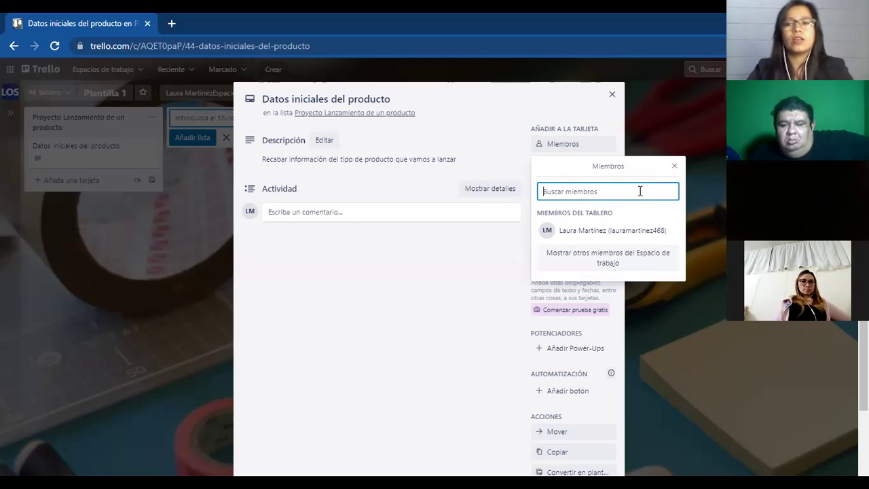
left_click(389, 251)
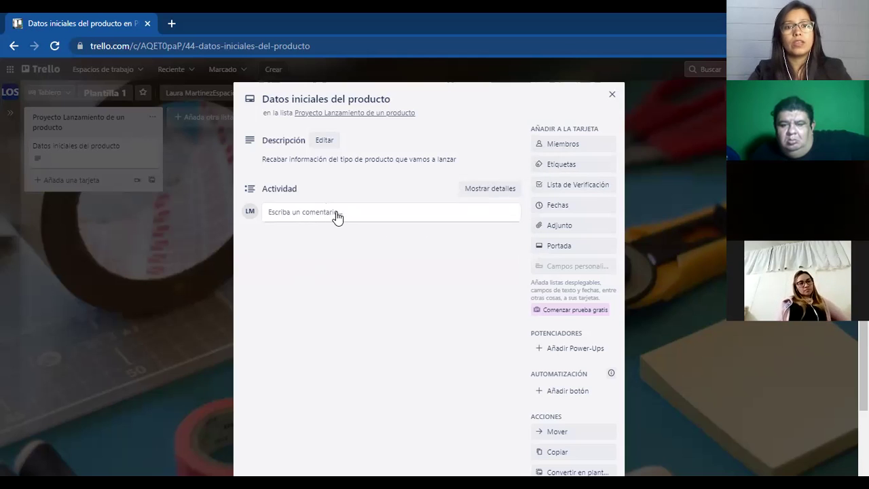
Add the line "Tarea designa a fulanoito de tal" below the existing text in the card's description and save it.
left_click(349, 159)
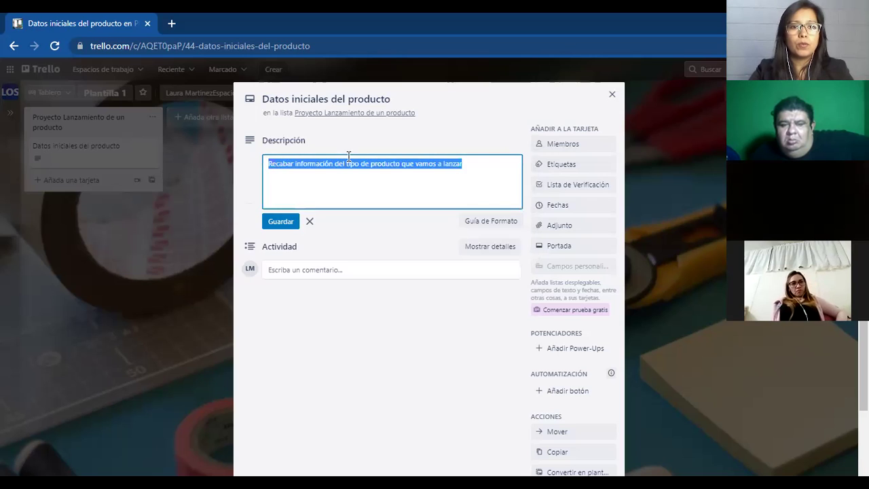
left_click(466, 168)
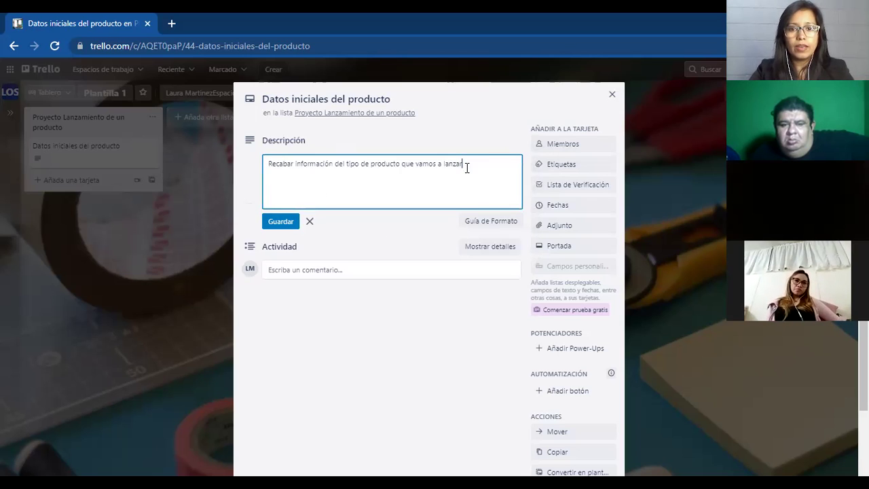
key("Return")
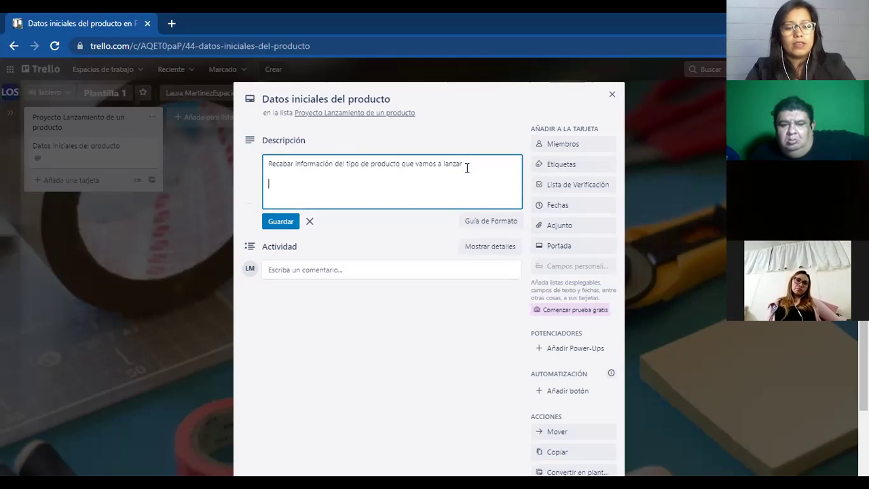
type("Tarea designa")
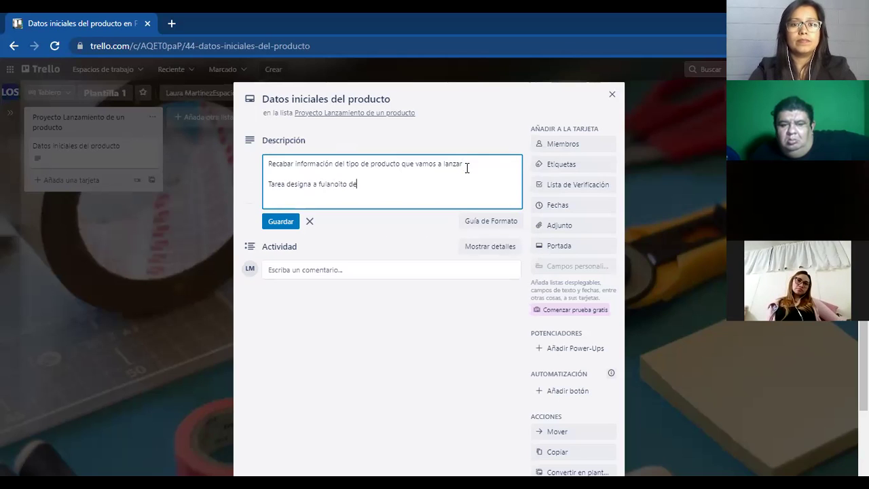
type("a fulanoito de tal")
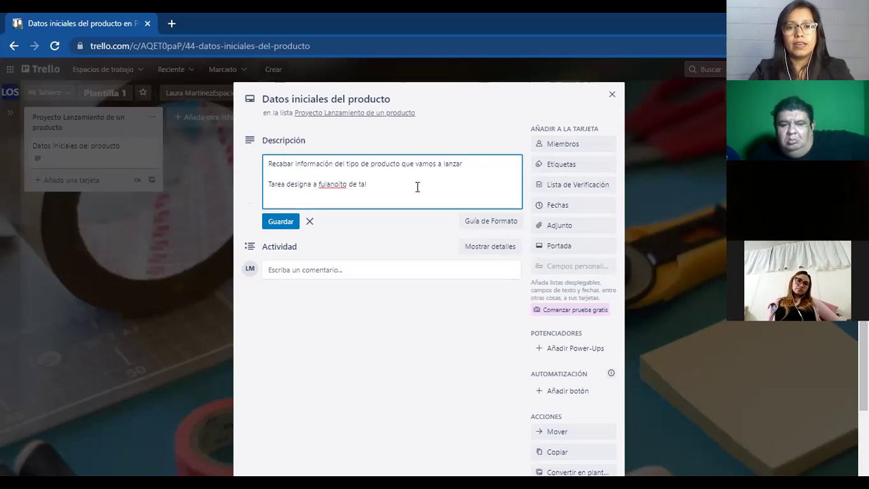
left_click(273, 225)
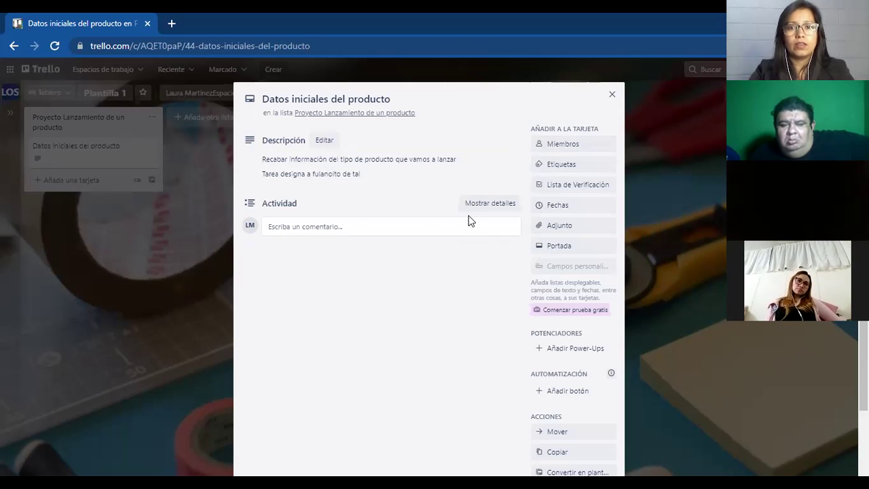
Assign the yellow label to the Datos iniciales del producto card and return to the board.
left_click(569, 172)
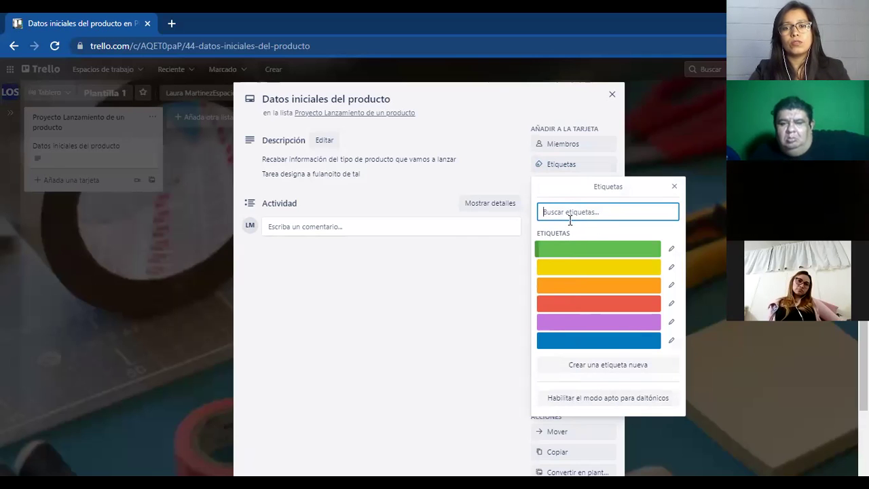
left_click(565, 273)
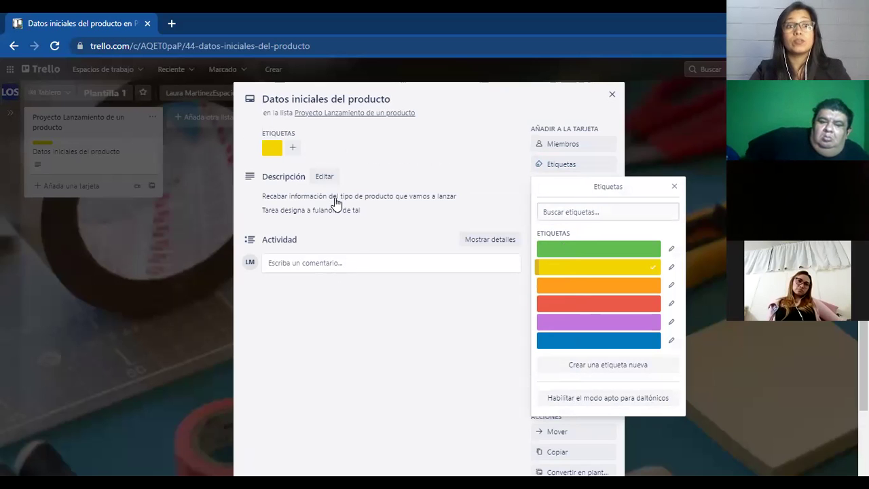
left_click(611, 96)
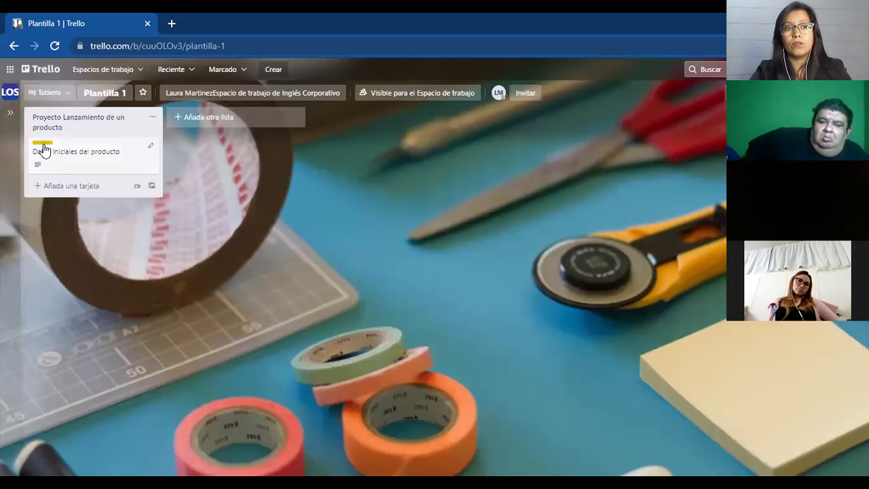
Add a checklist titled "Información" to the Datos iniciales del producto card.
left_click(75, 163)
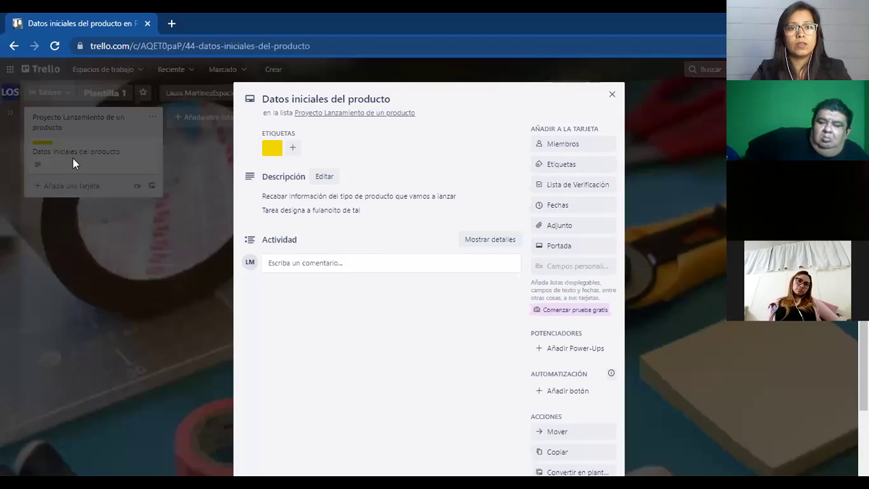
left_click(576, 192)
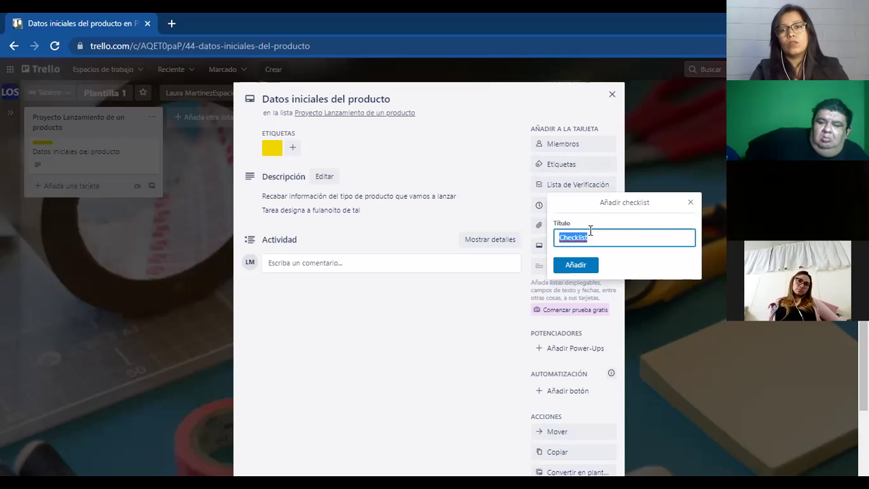
type("Información")
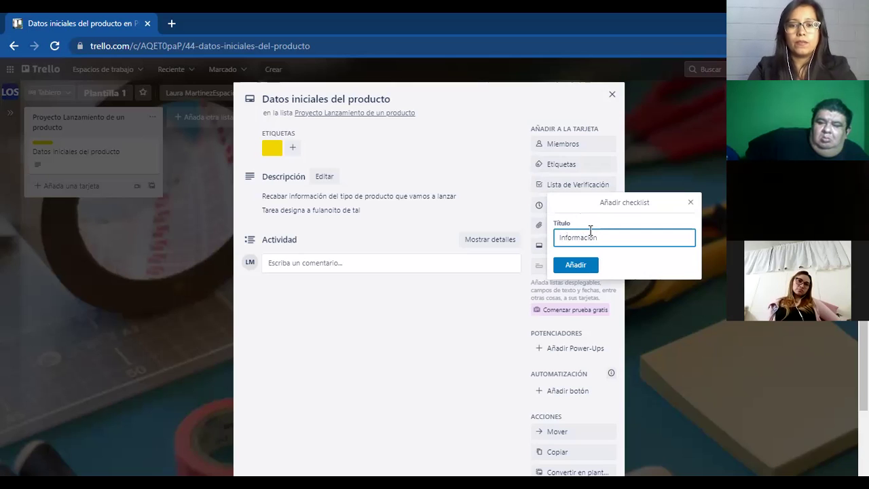
key("Return")
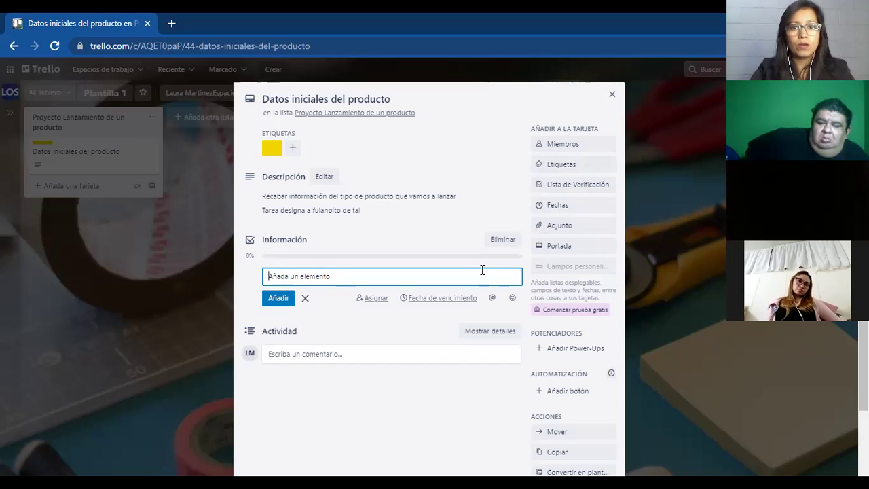
left_click(556, 206)
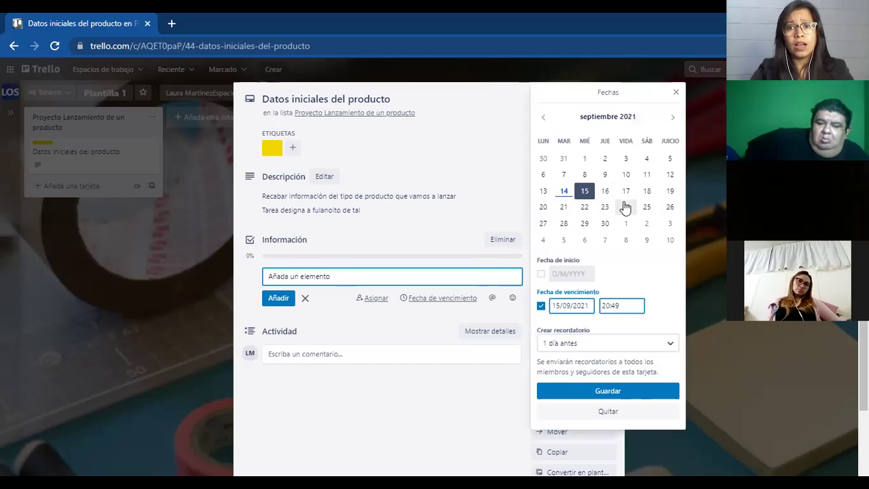
left_click(583, 208)
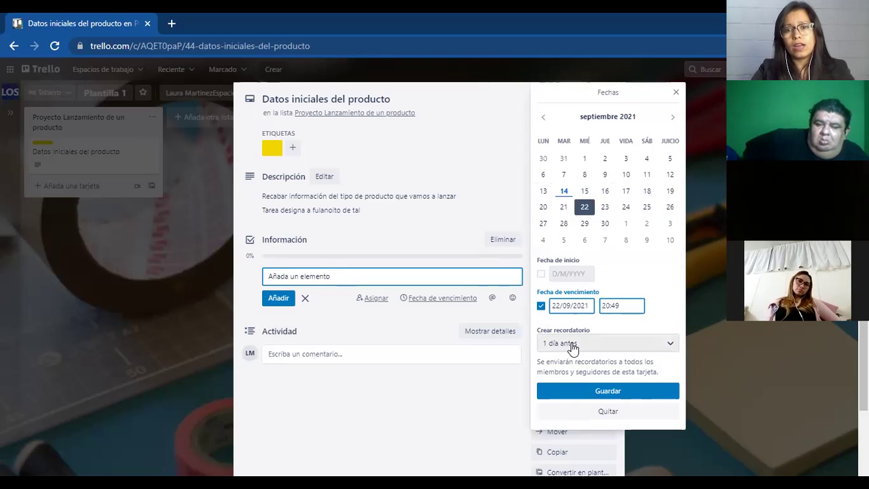
left_click(672, 345)
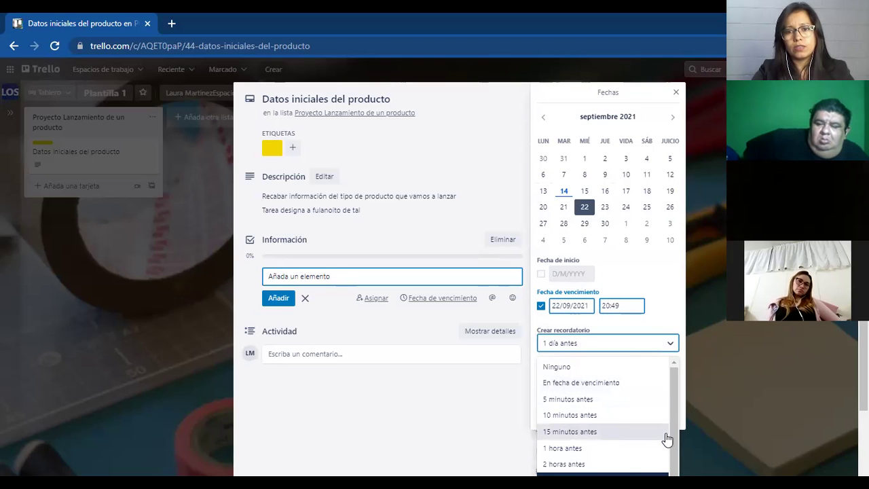
scroll(672, 436, "down", 1)
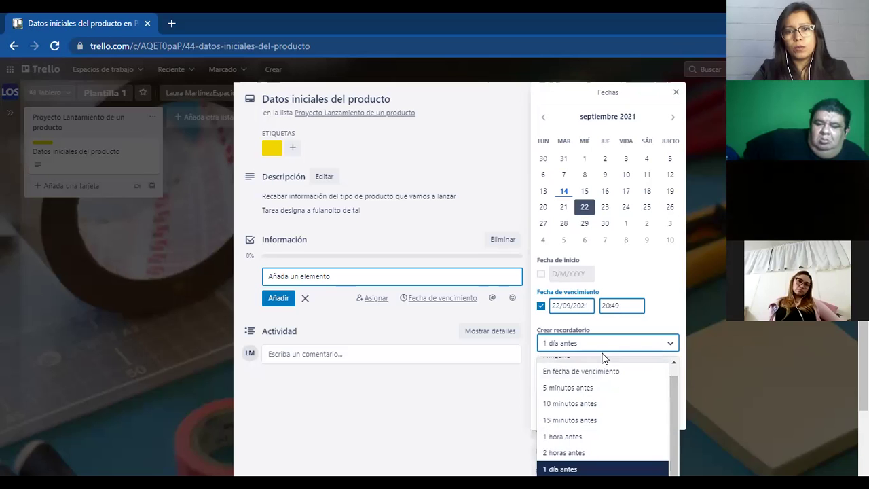
left_click(495, 381)
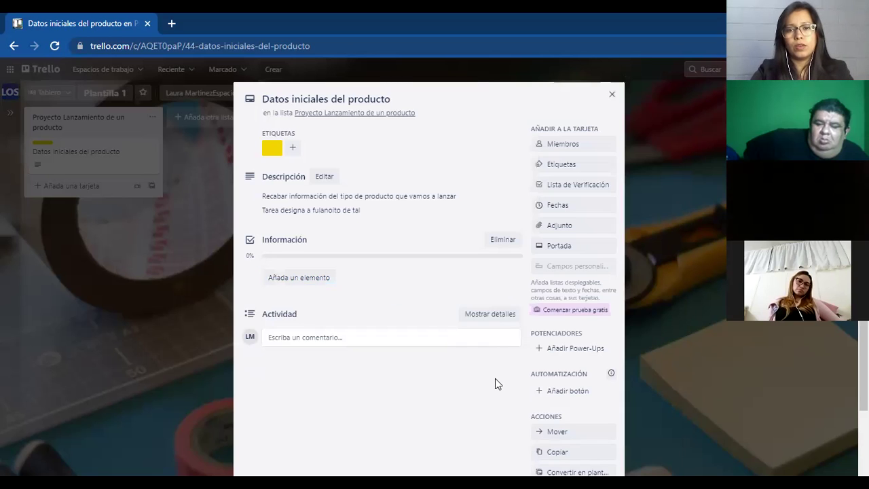
Set the Datos iniciales del producto card's due date to 22/09/2021 at 20:00, save it and return to the board.
left_click(575, 207)
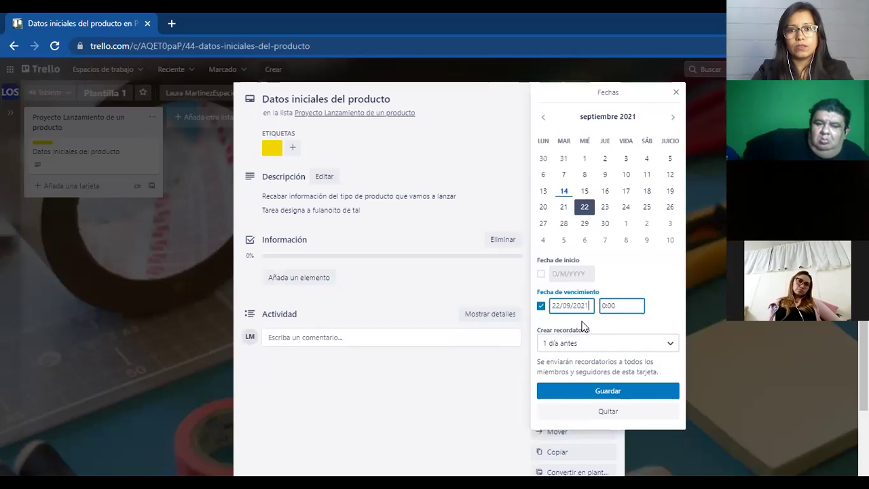
left_click(585, 224)
left_click(585, 208)
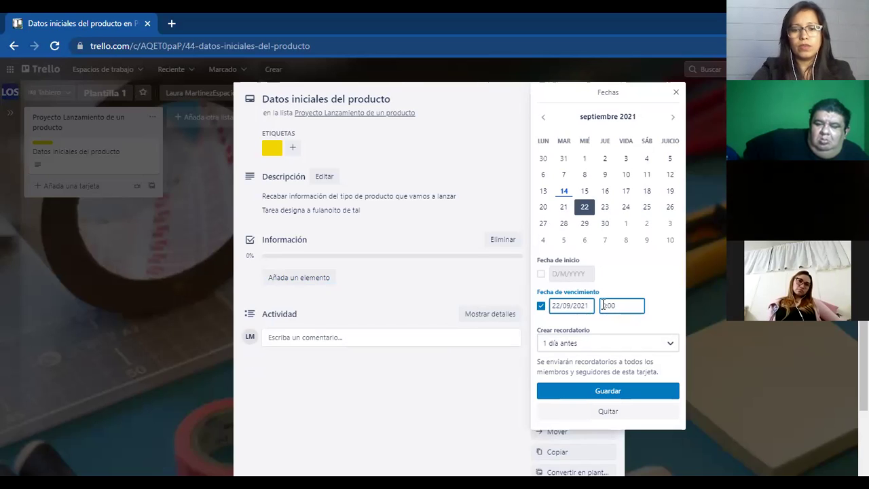
left_click(586, 391)
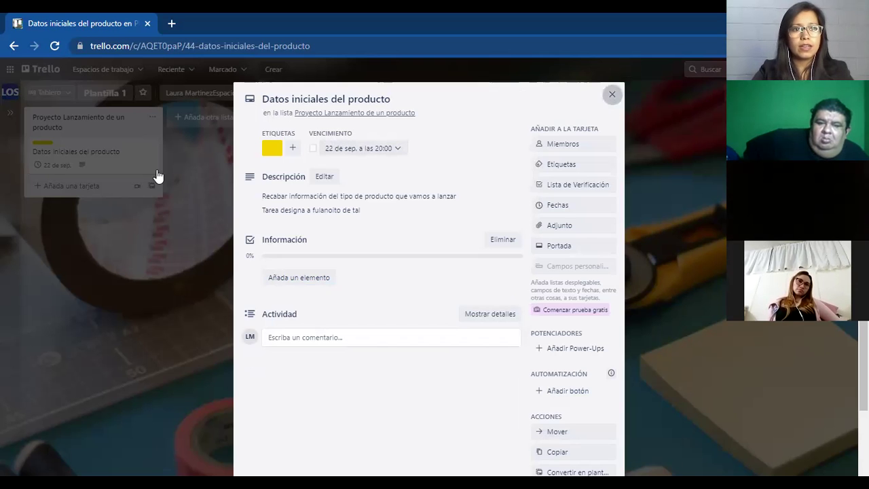
left_click(88, 160)
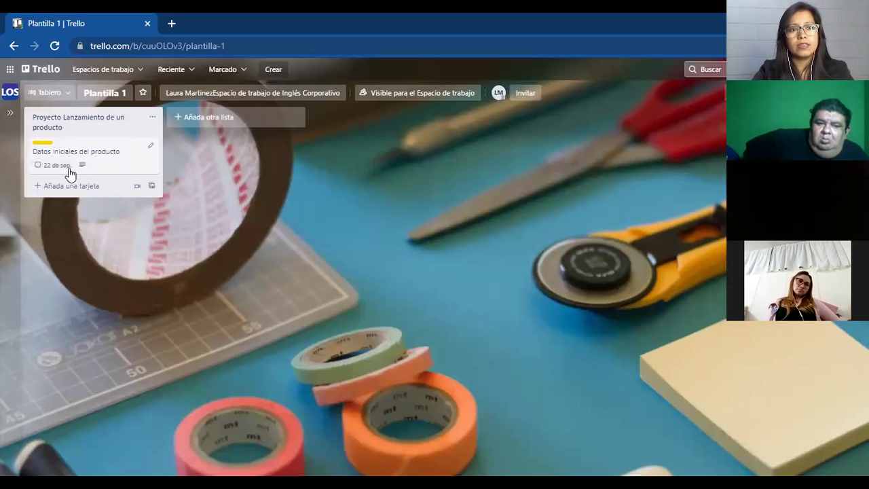
left_click(100, 161)
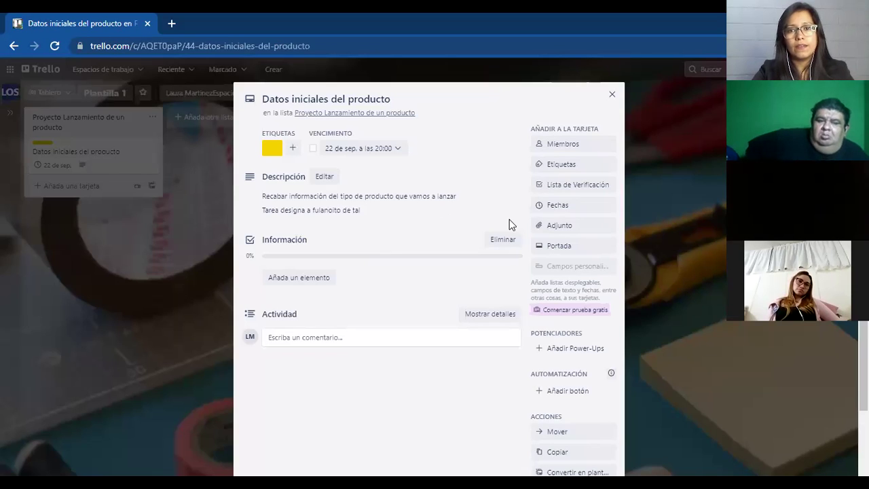
left_click(567, 232)
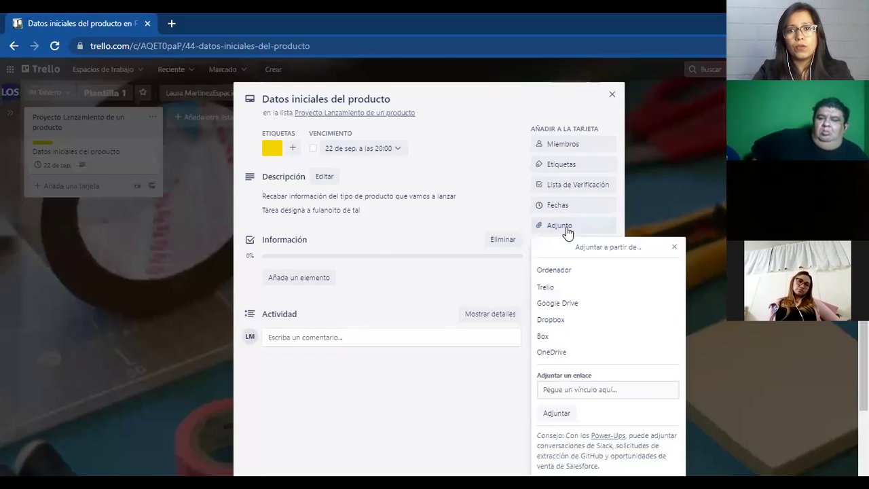
left_click(560, 270)
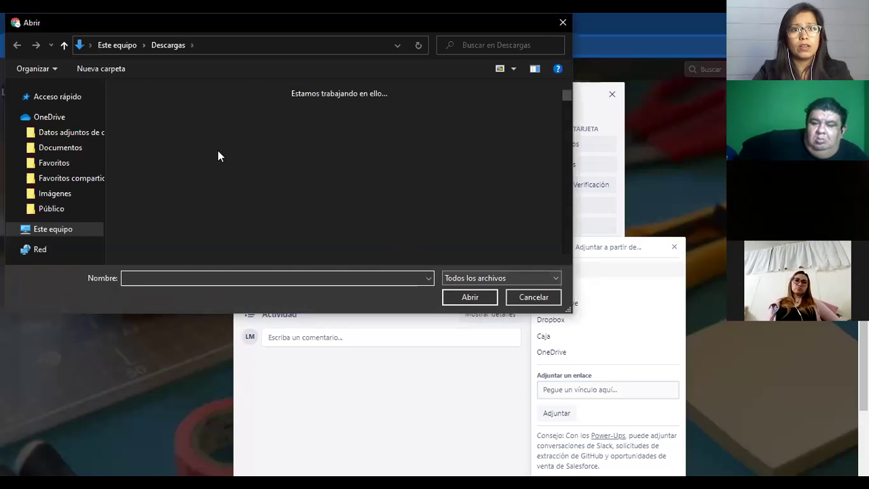
left_click(217, 159)
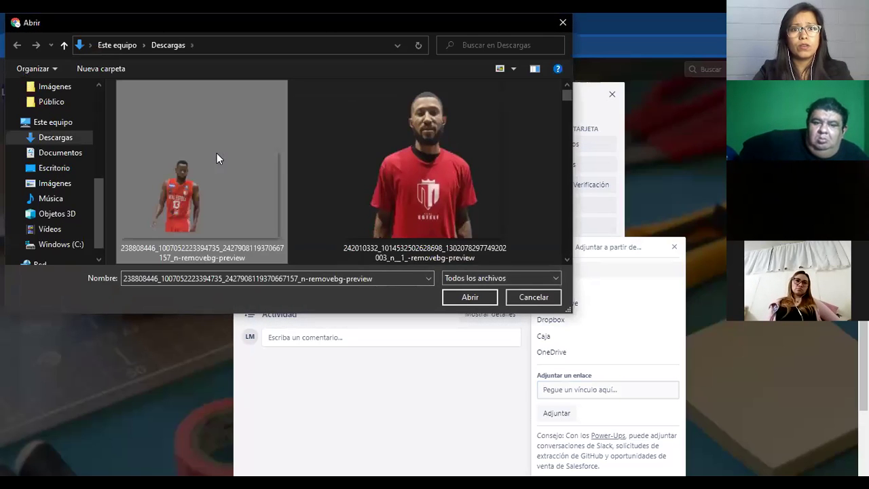
left_click(466, 299)
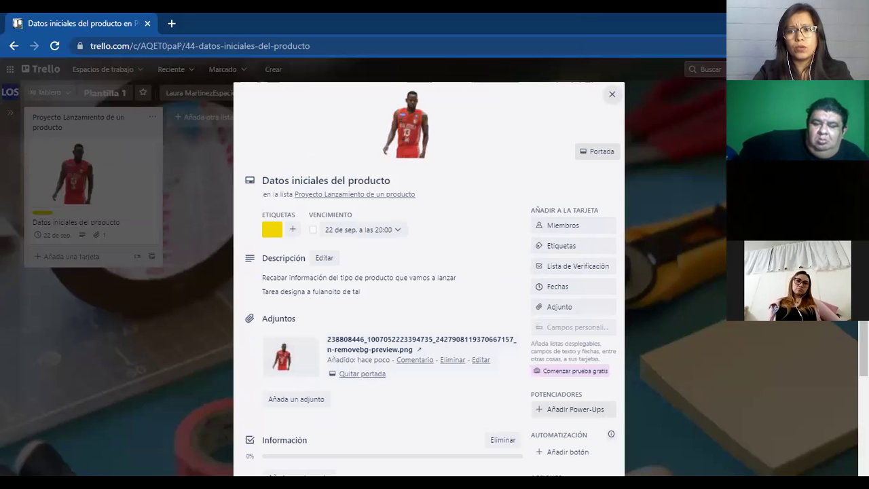
scroll(429, 272, "down", 3)
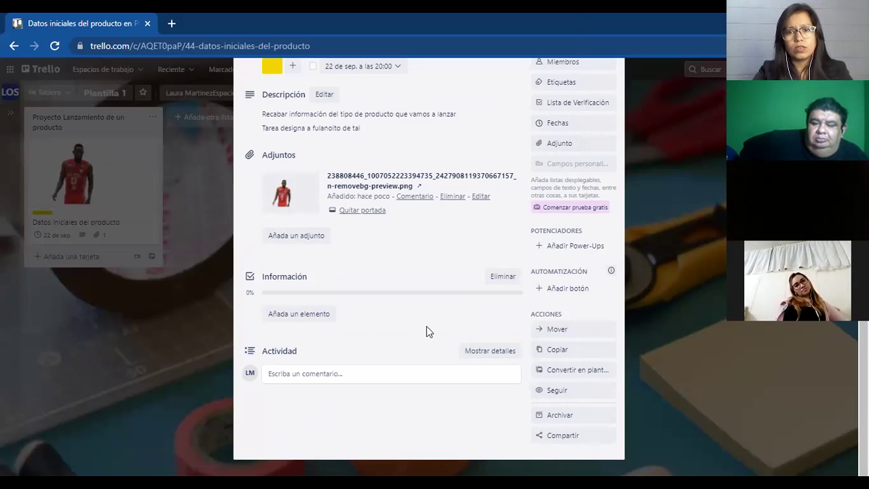
left_click(162, 333)
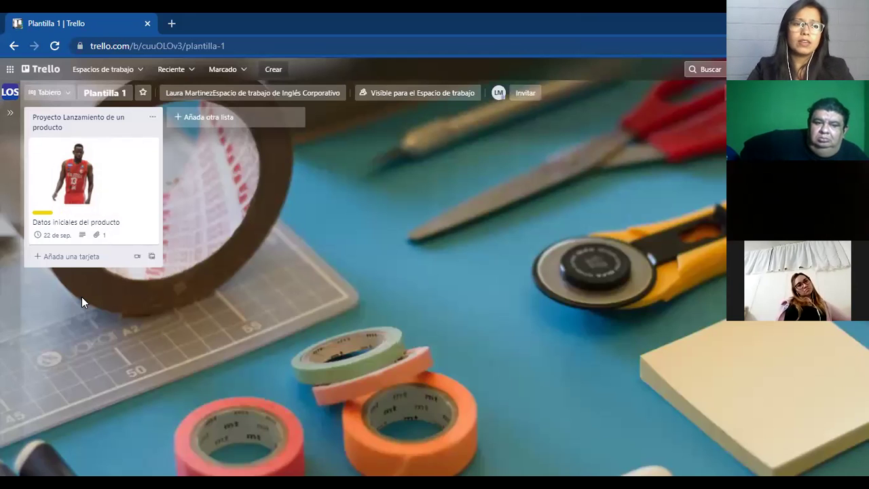
Add a second card titled "Investigación de mercado" to the Proyecto Lanzamiento de un producto list.
left_click(109, 256)
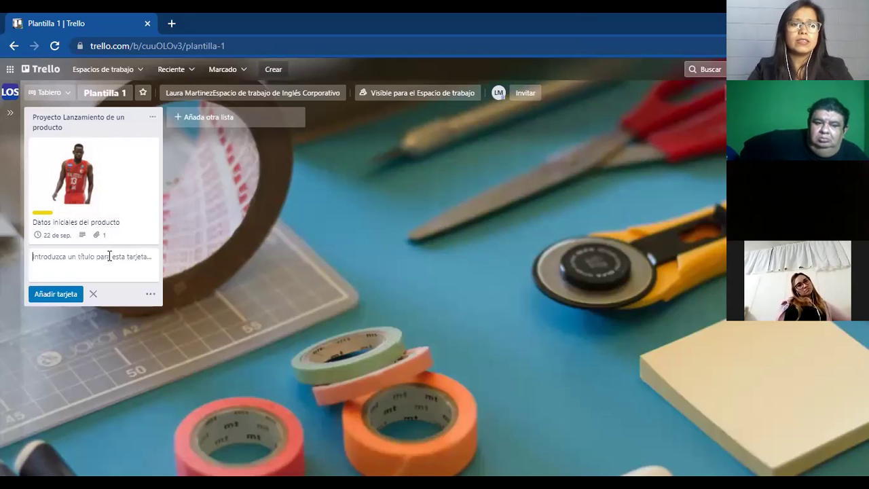
type("Investigación de mercado")
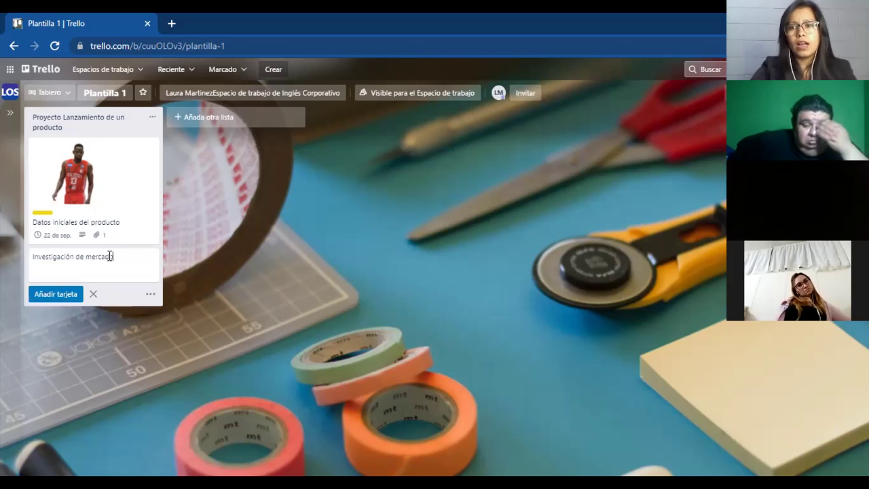
key("Return")
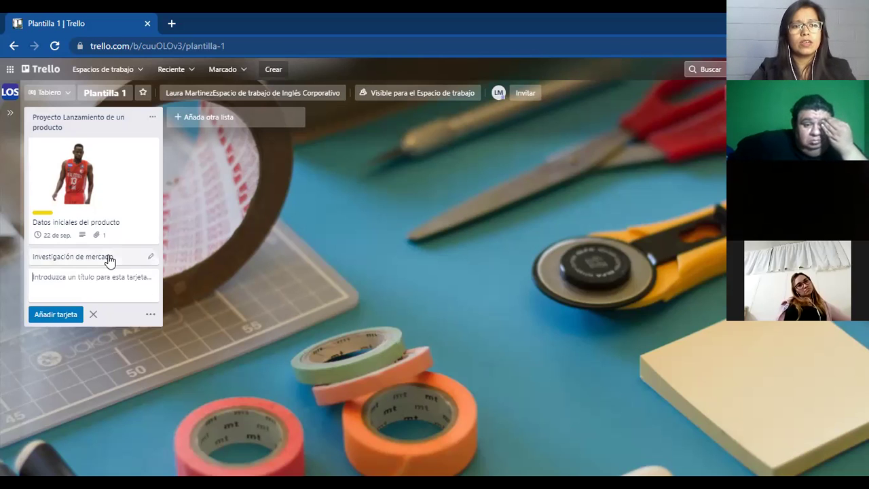
Assign the orange label to the Investigación de mercado card and leave its quick editor.
left_click(149, 258)
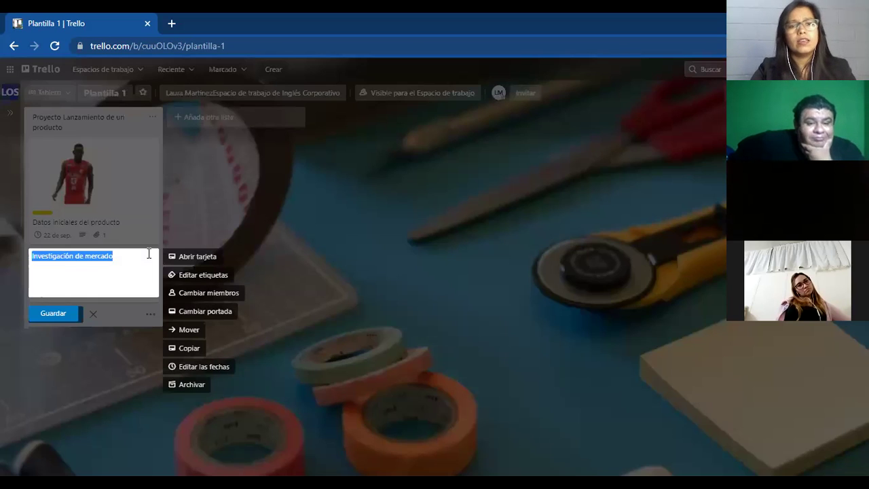
left_click(187, 275)
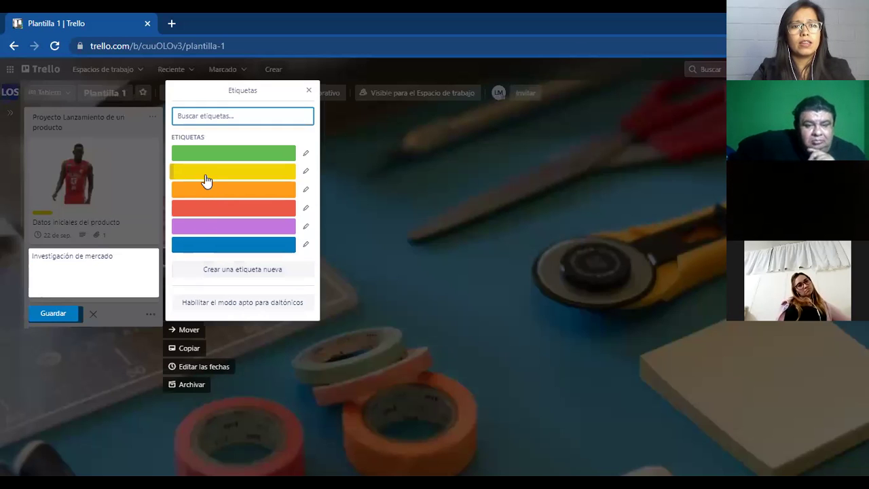
left_click(201, 194)
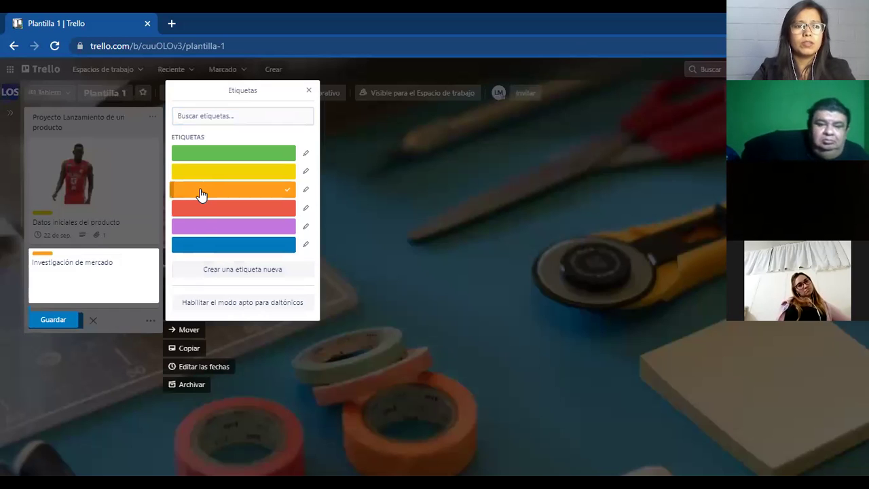
left_click(127, 273)
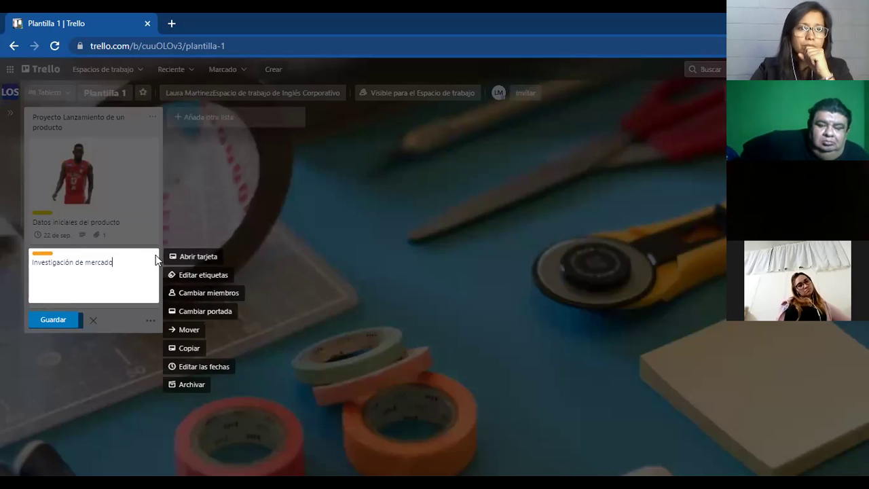
left_click(177, 258)
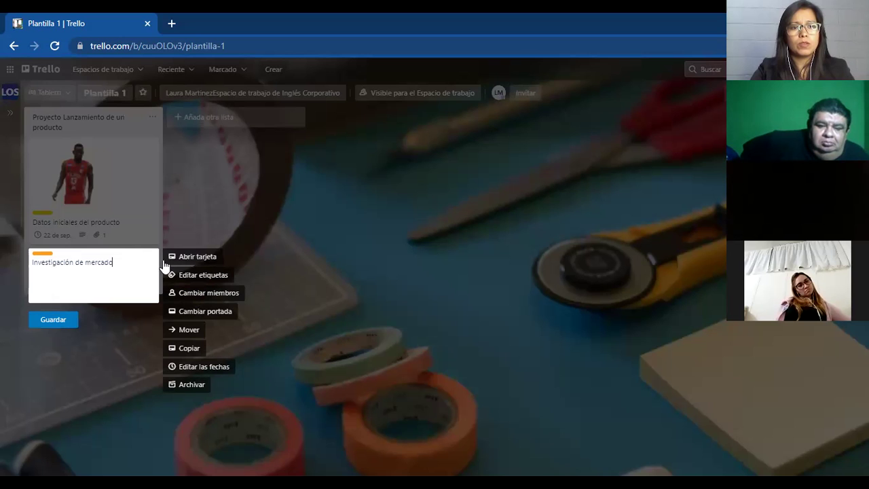
key("Escape")
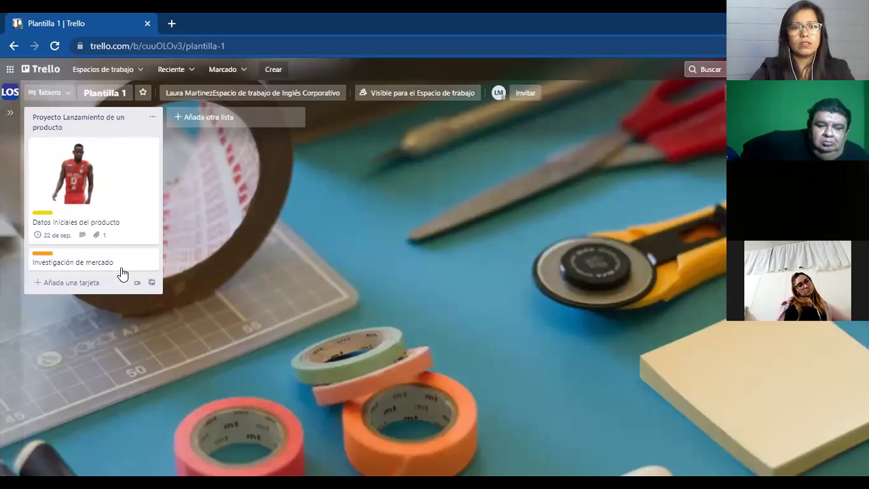
Open the Investigación de mercado card and change its title to "Investigación de mercadon / Departamento de investigació".
left_click(111, 263)
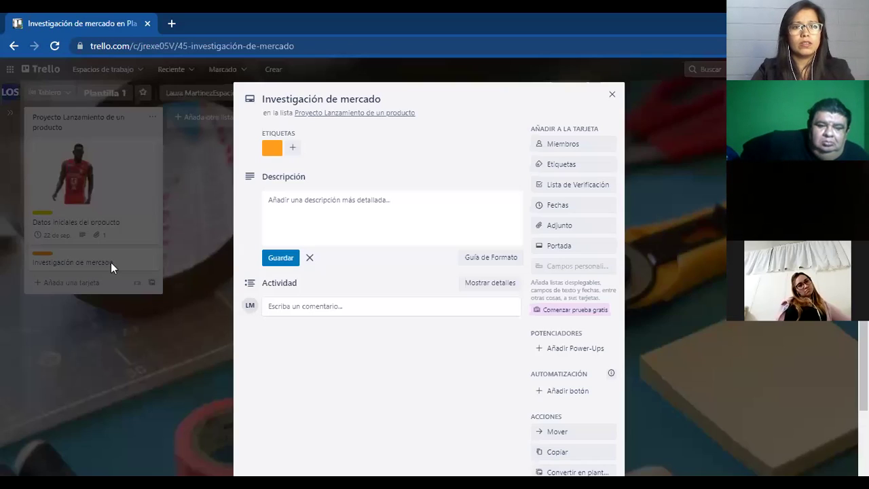
left_click(380, 98)
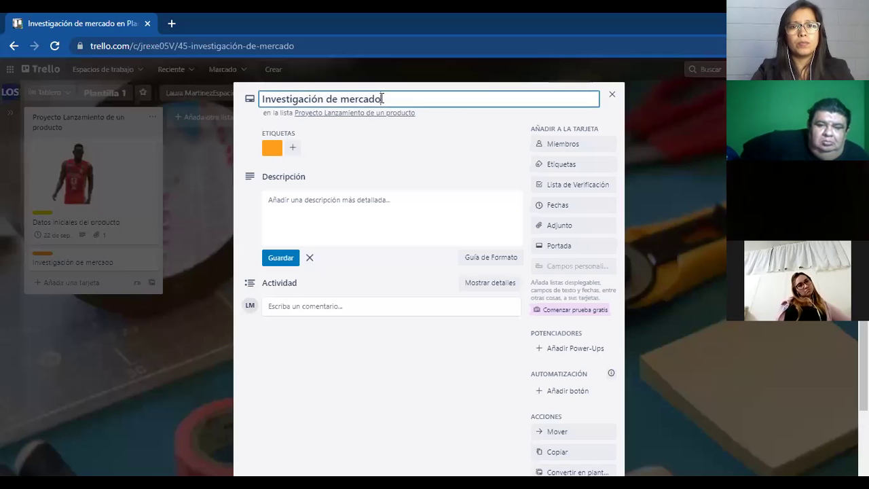
type("/ Departa")
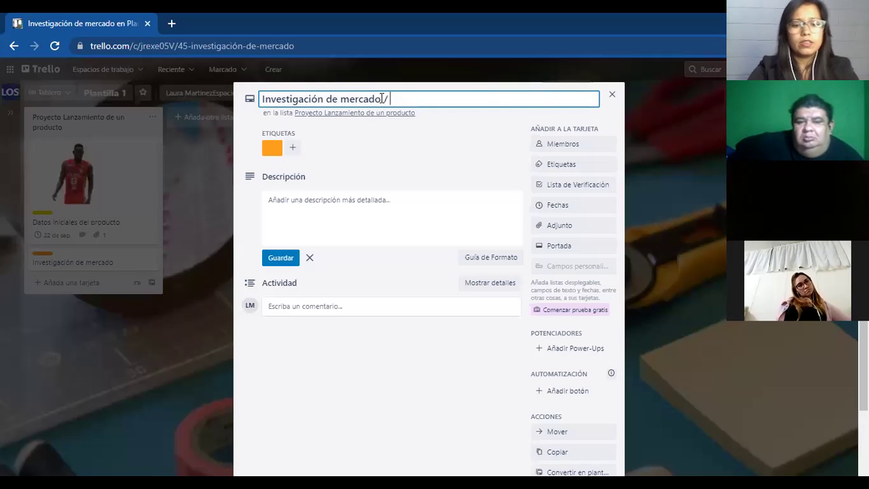
type("men")
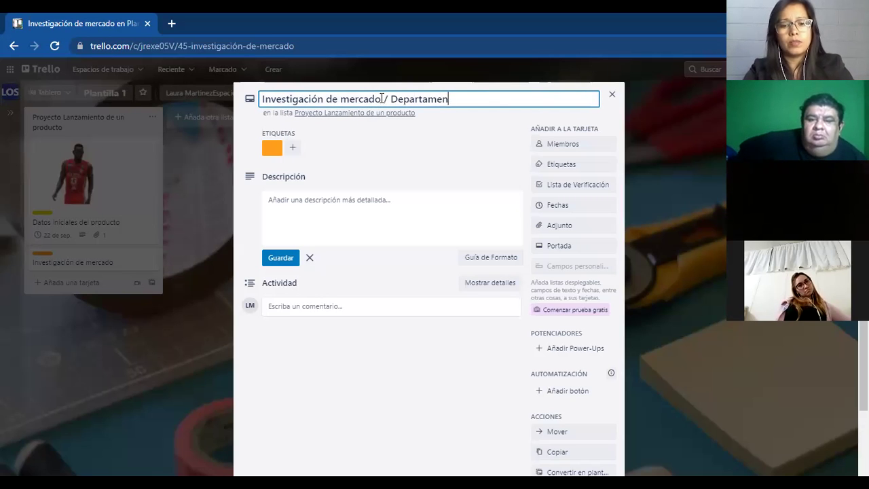
type("to de in")
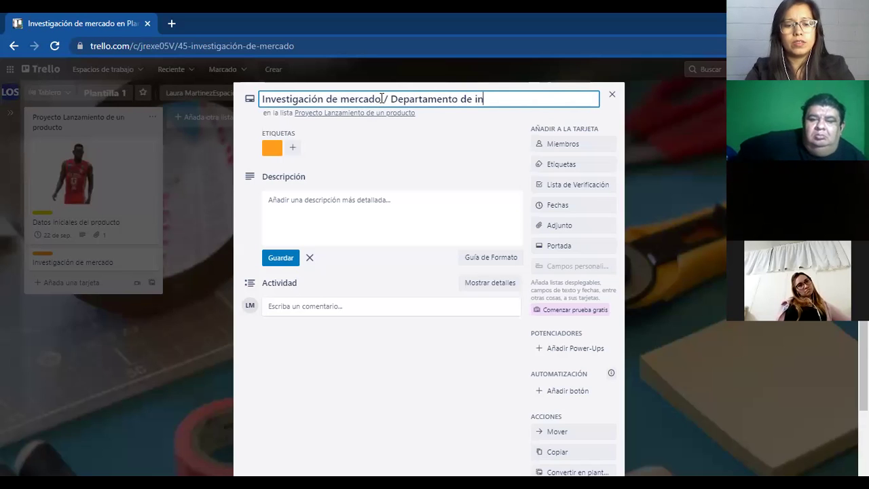
type("vestigaci´on")
key("BackSpace")
key("BackSpace")
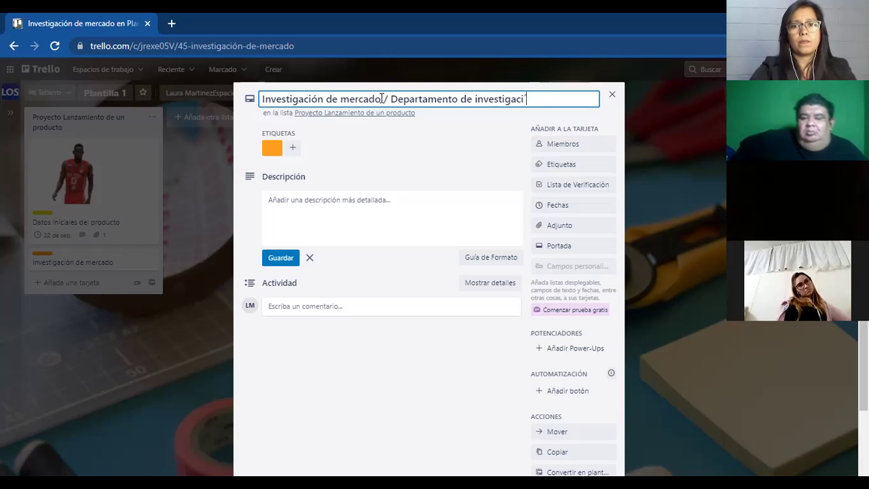
type("ó")
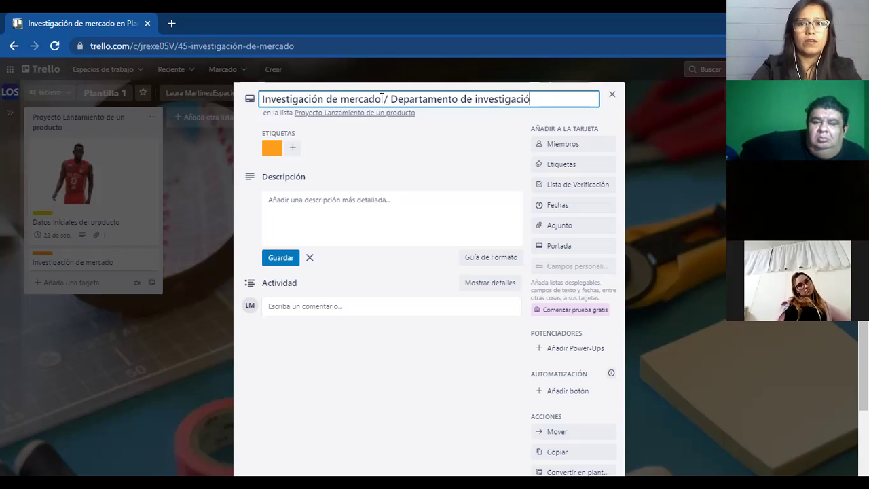
left_click(382, 98)
type("n")
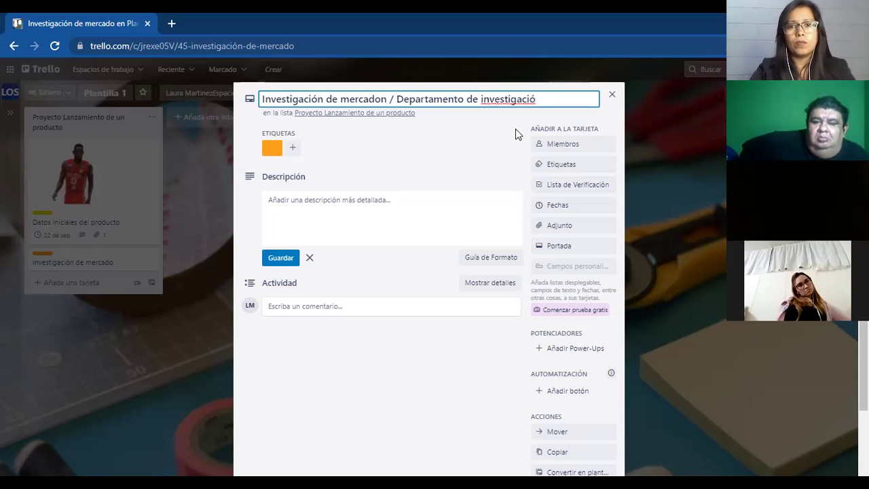
View the members available for the Departamento de investigació card, dismiss the member picker and return to the board.
left_click(539, 145)
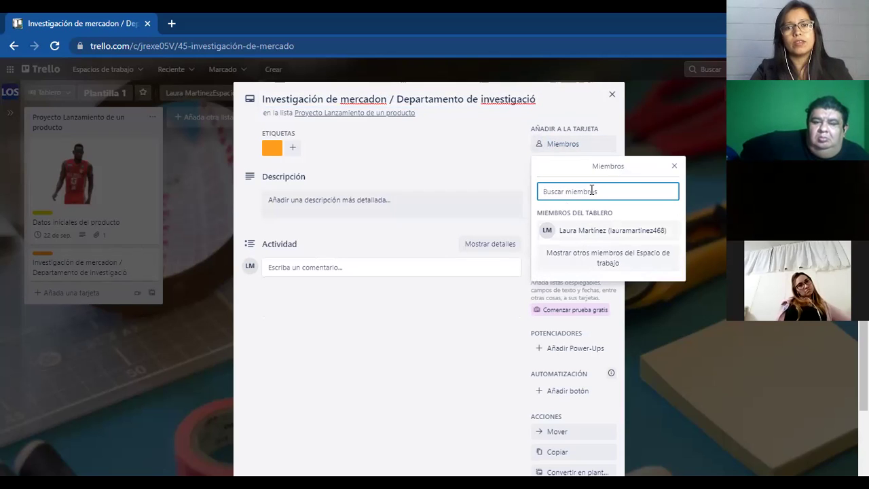
left_click(422, 166)
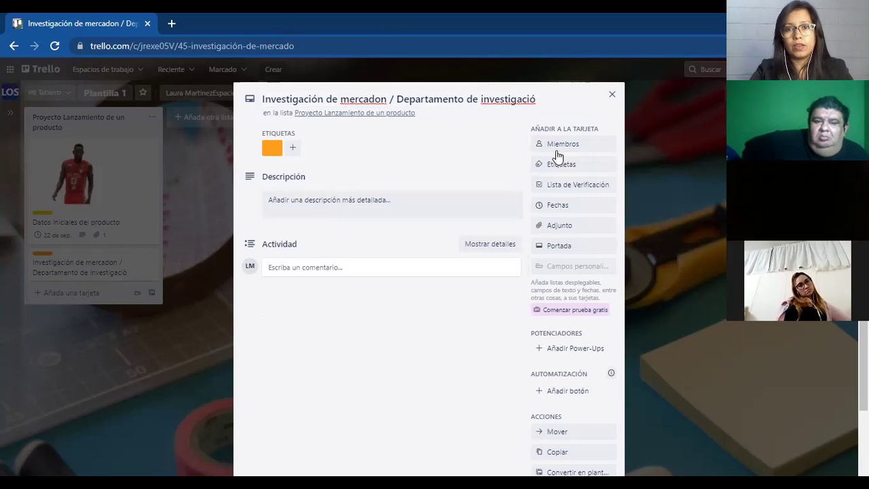
left_click(608, 95)
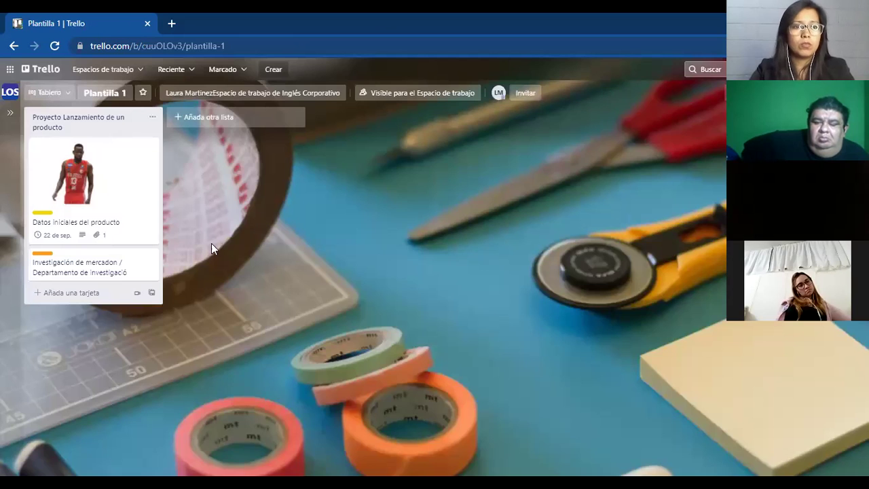
Add cards titled "Prototipo", "test de mercado" and "Lluvia de ideas" to the Proyecto Lanzamiento de un producto list.
left_click(62, 292)
type("Prototipo")
key("Return")
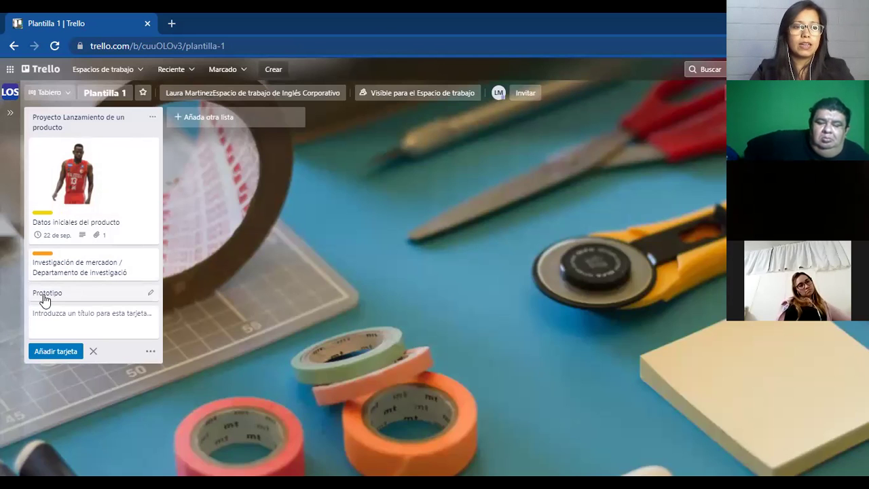
type("test de mercado")
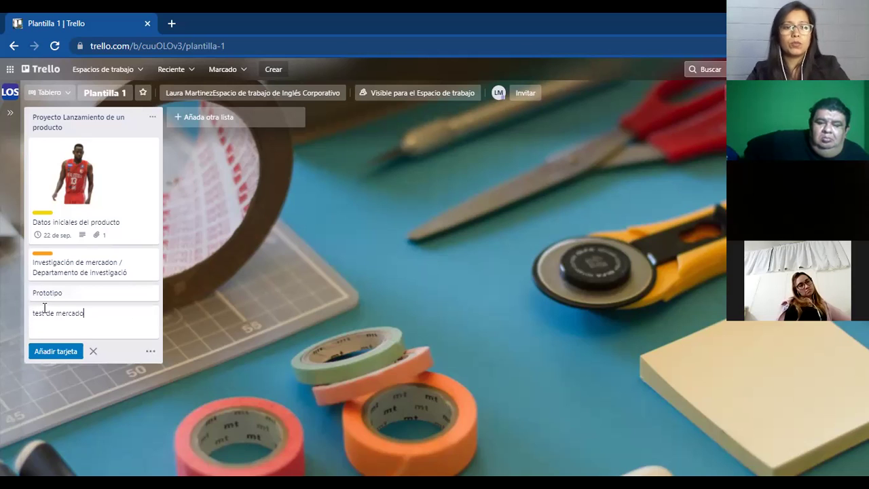
key("Return")
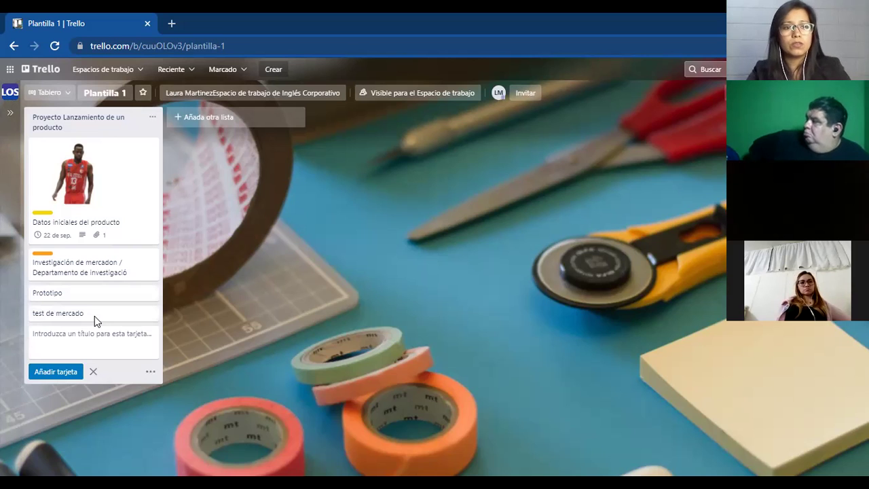
type("Lluvia de ideas")
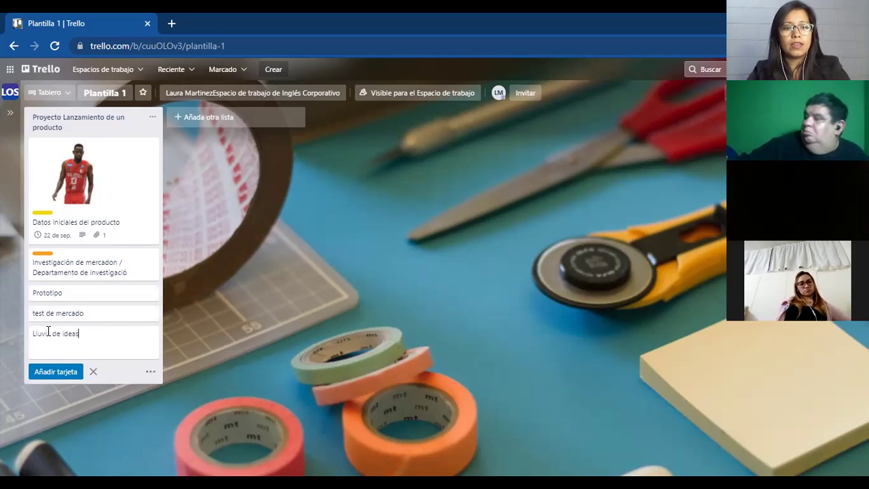
left_click(48, 376)
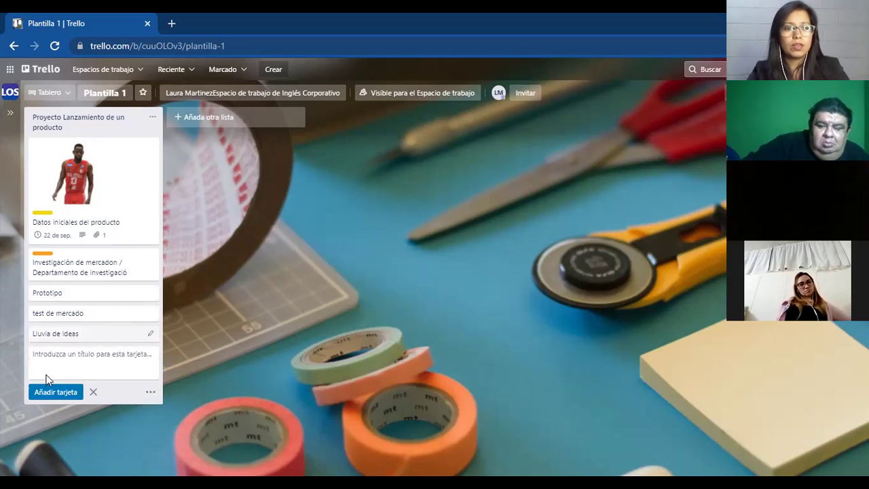
Add cards titled "Campaña publicitaria", "campaña de redes sociales" and "Medición" to the same list and end card entry.
type("Campaña publicitaria")
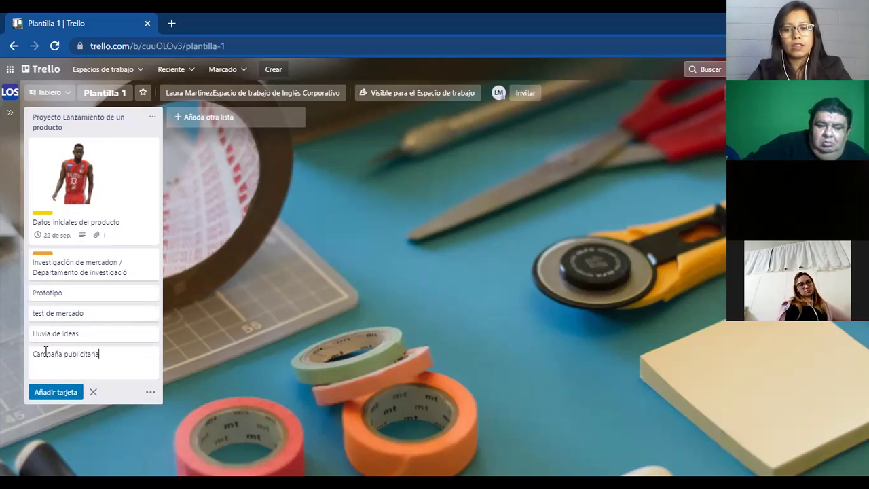
key("Return")
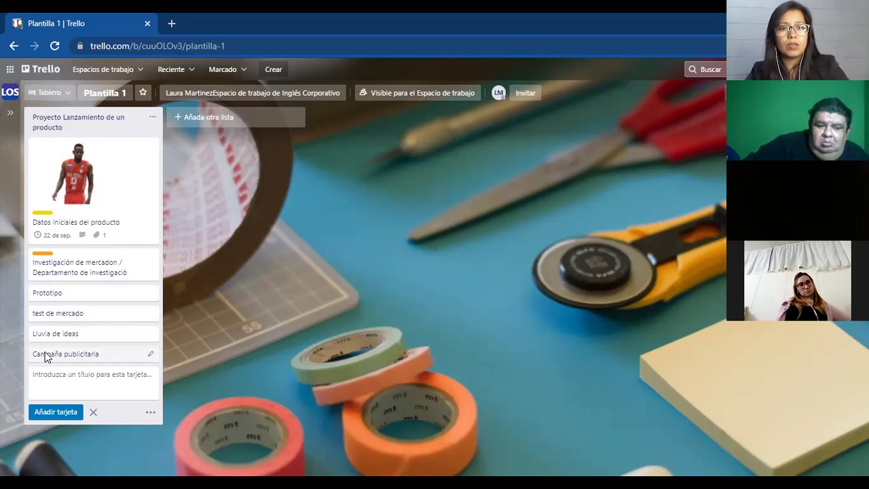
type("campaña de redes sociales")
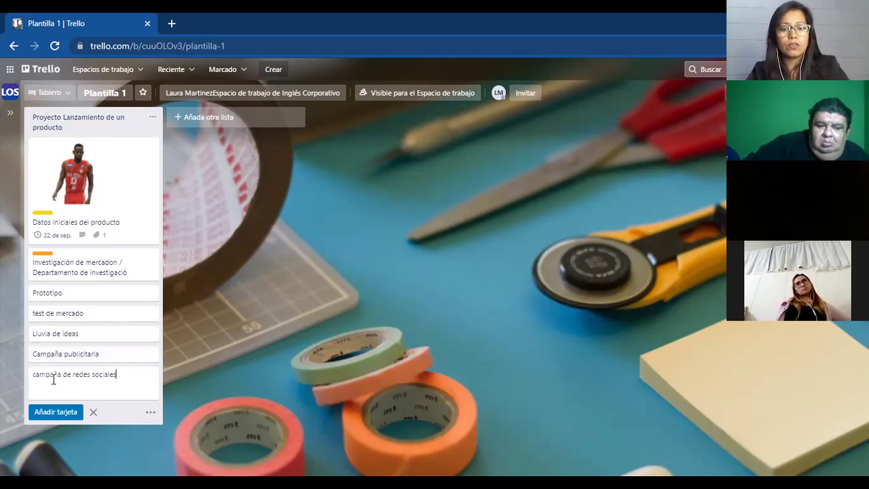
key("Return")
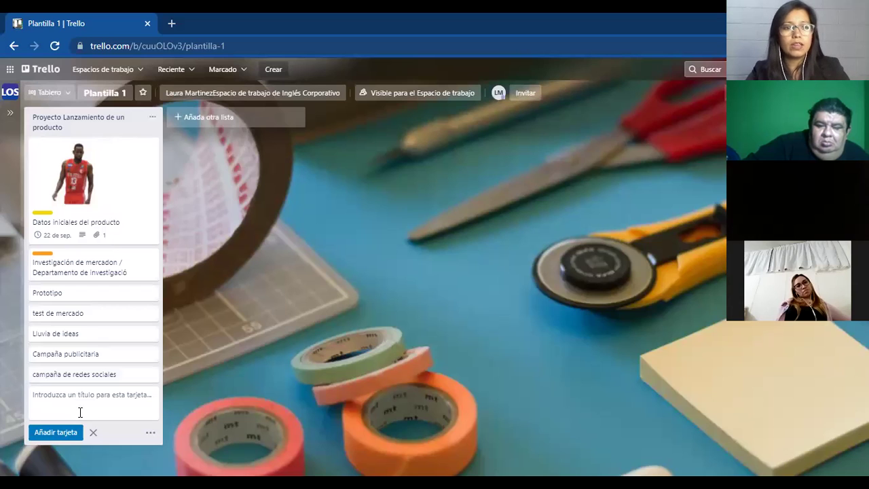
type("Medición")
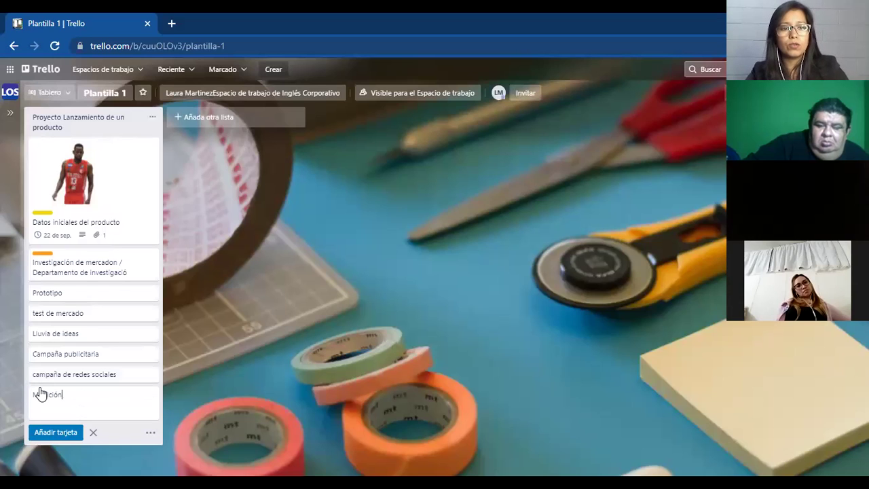
key("Return")
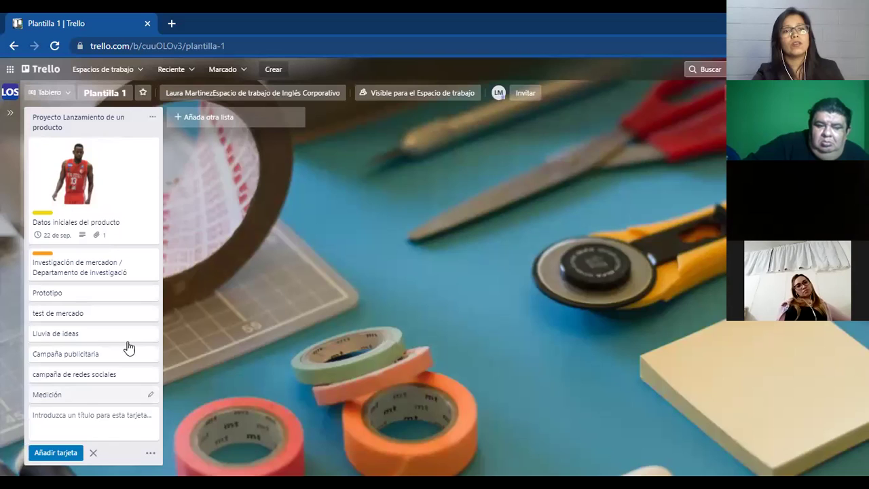
left_click(360, 255)
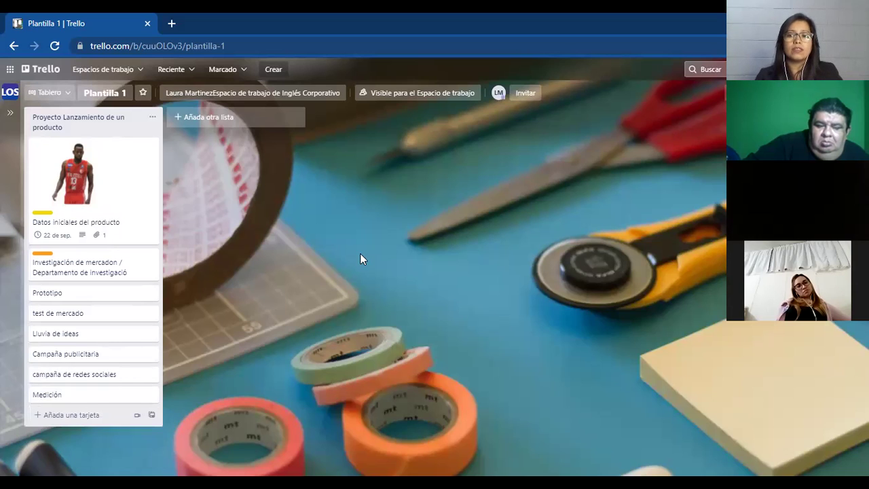